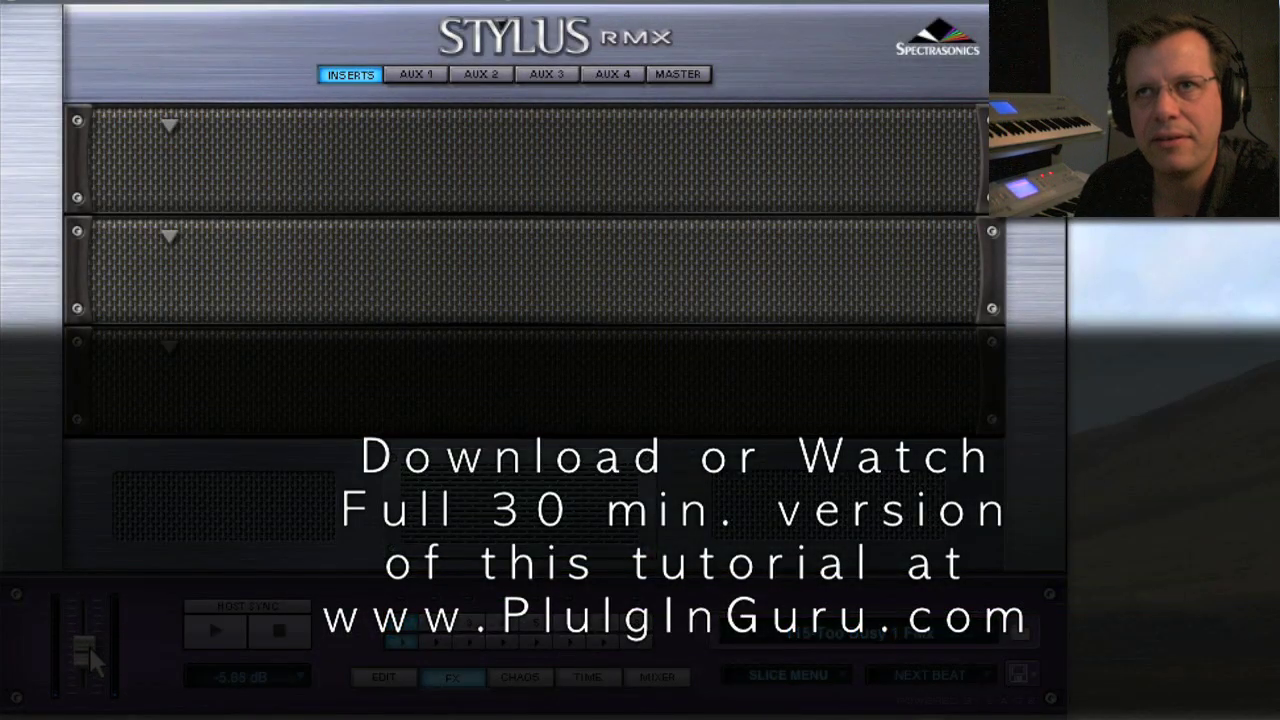
- Look through the AUX and Master effect racks, ending on the AUX 1 rack
click(416, 75)
click(505, 76)
click(610, 76)
click(678, 75)
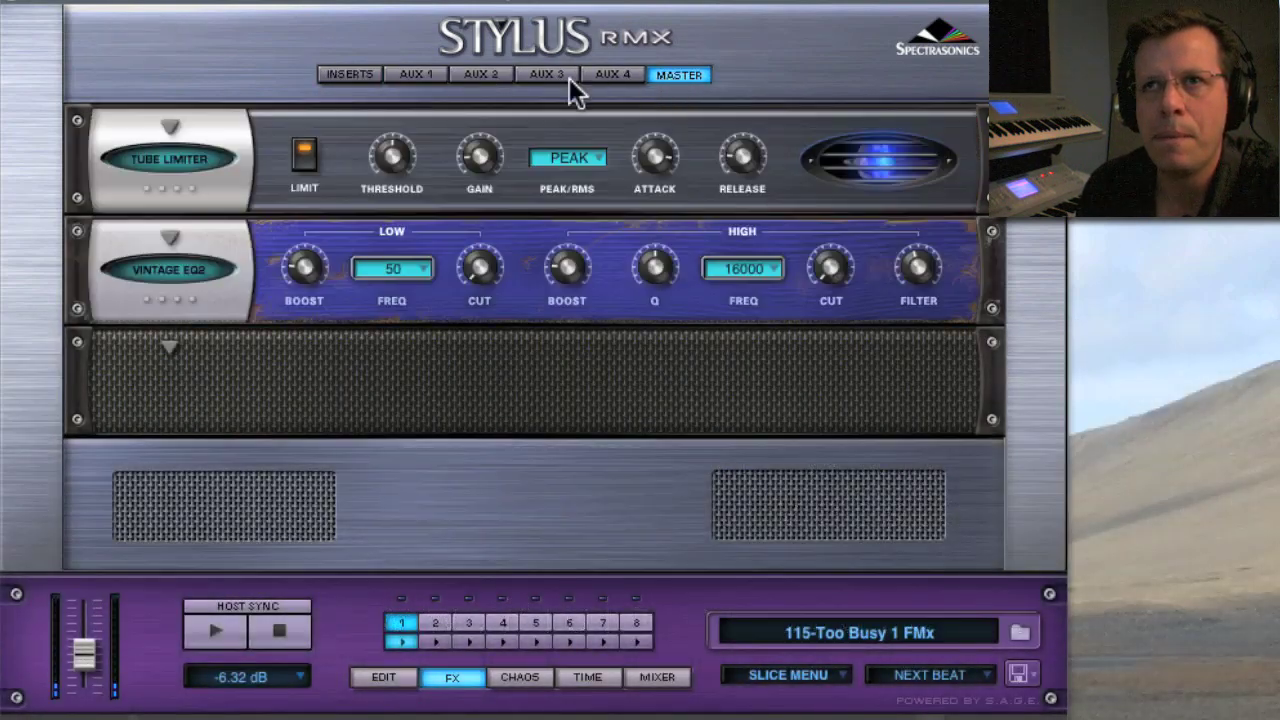
click(418, 76)
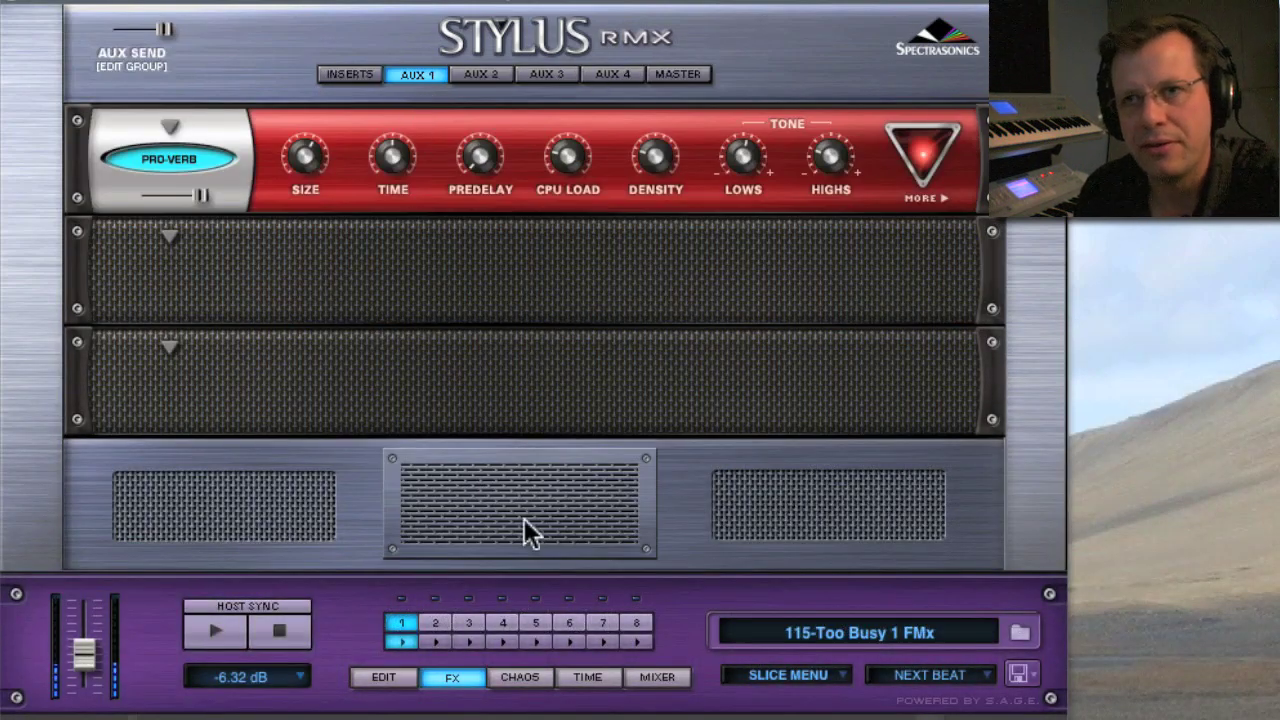
- Try different AUX1 and AUX2 send levels for part 1 in the mixer
click(655, 680)
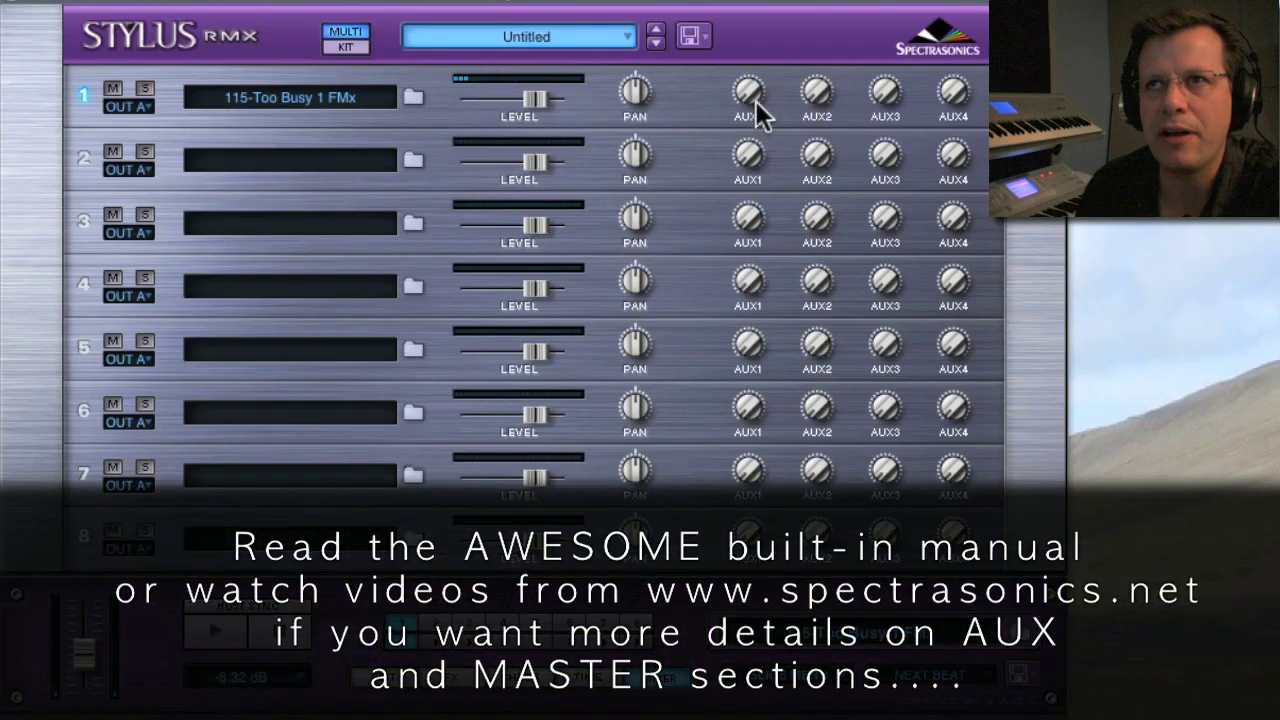
drag(750, 91, 777, 9)
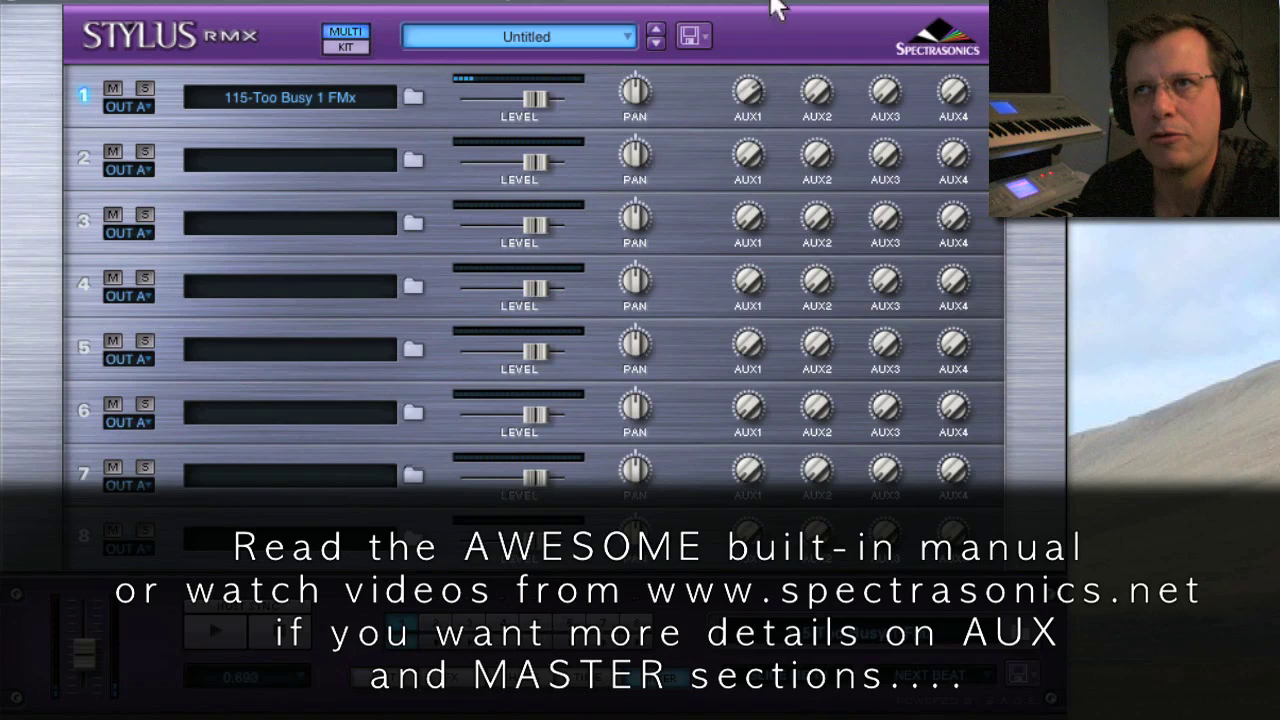
drag(820, 105, 820, 165)
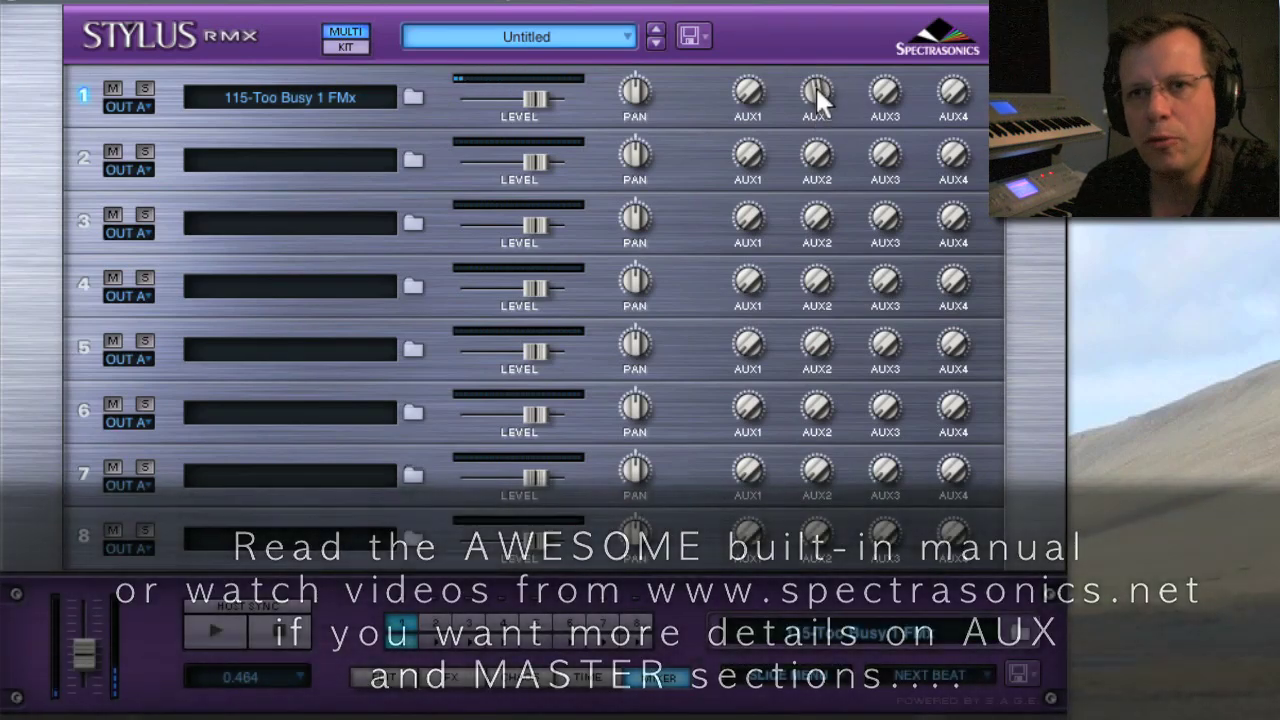
drag(740, 89, 750, 30)
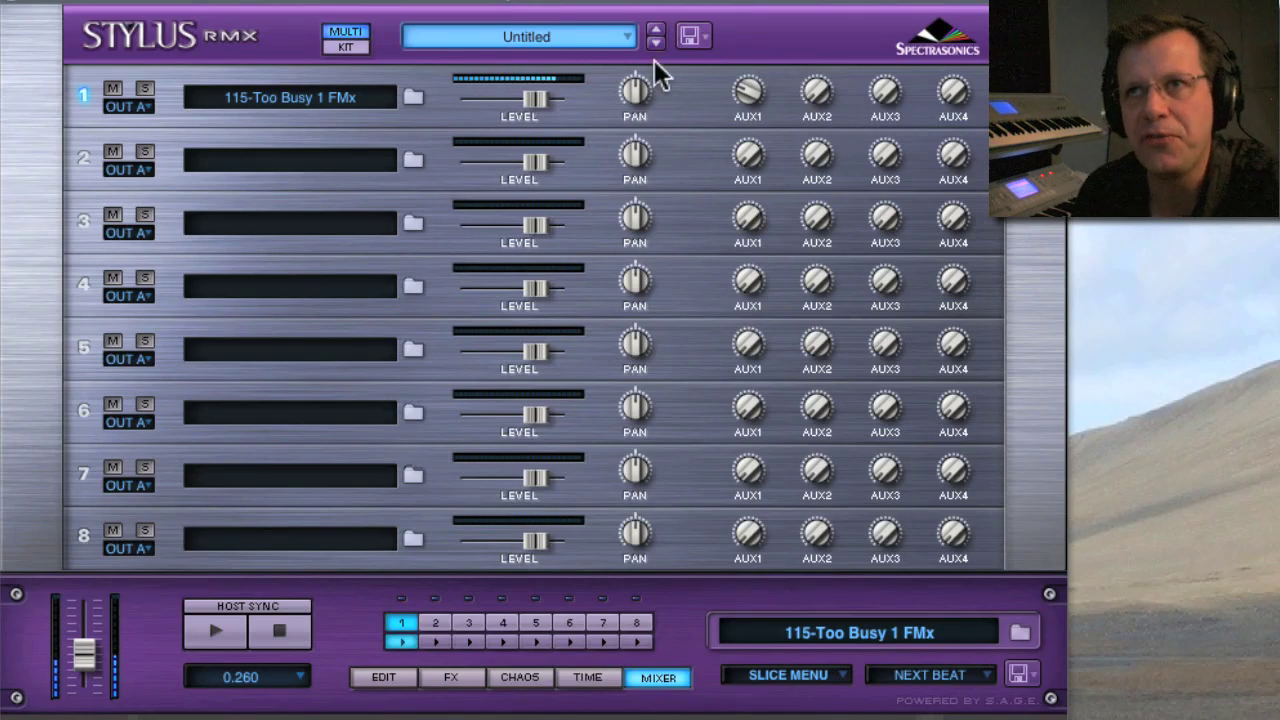
- Load the Pro-Verb effect into the first insert slot of part 1
click(447, 680)
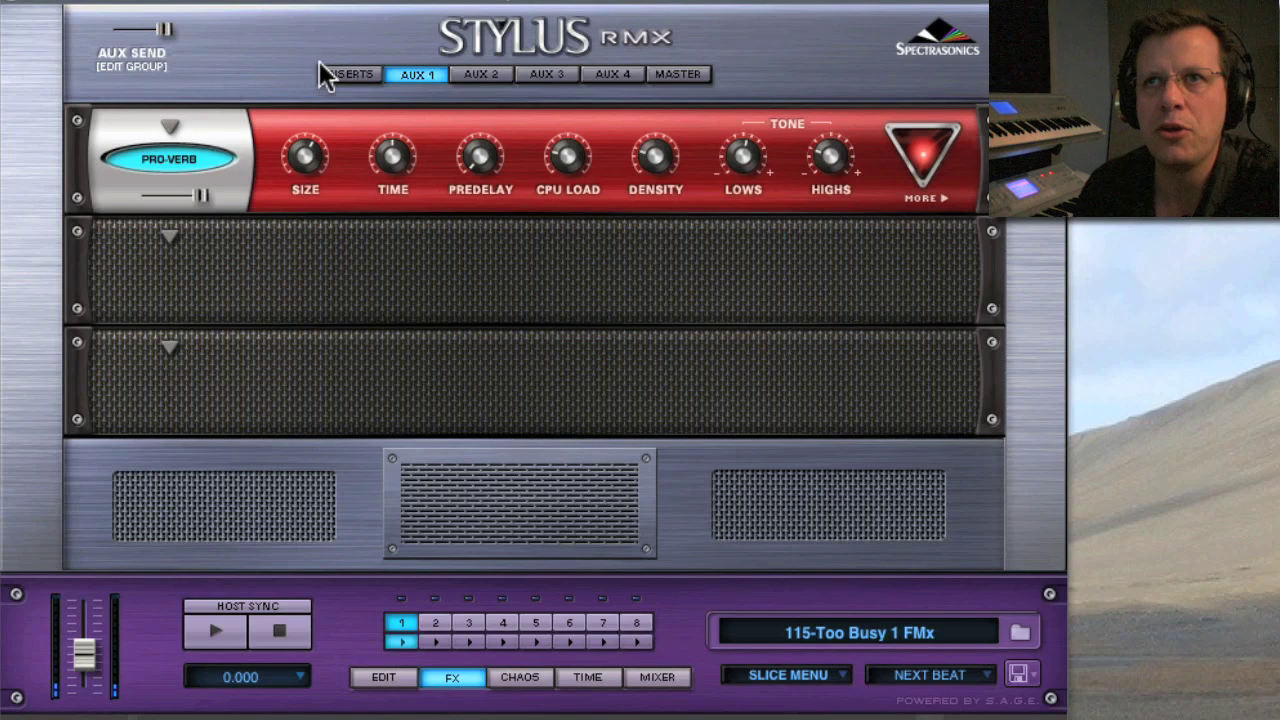
click(350, 76)
click(169, 126)
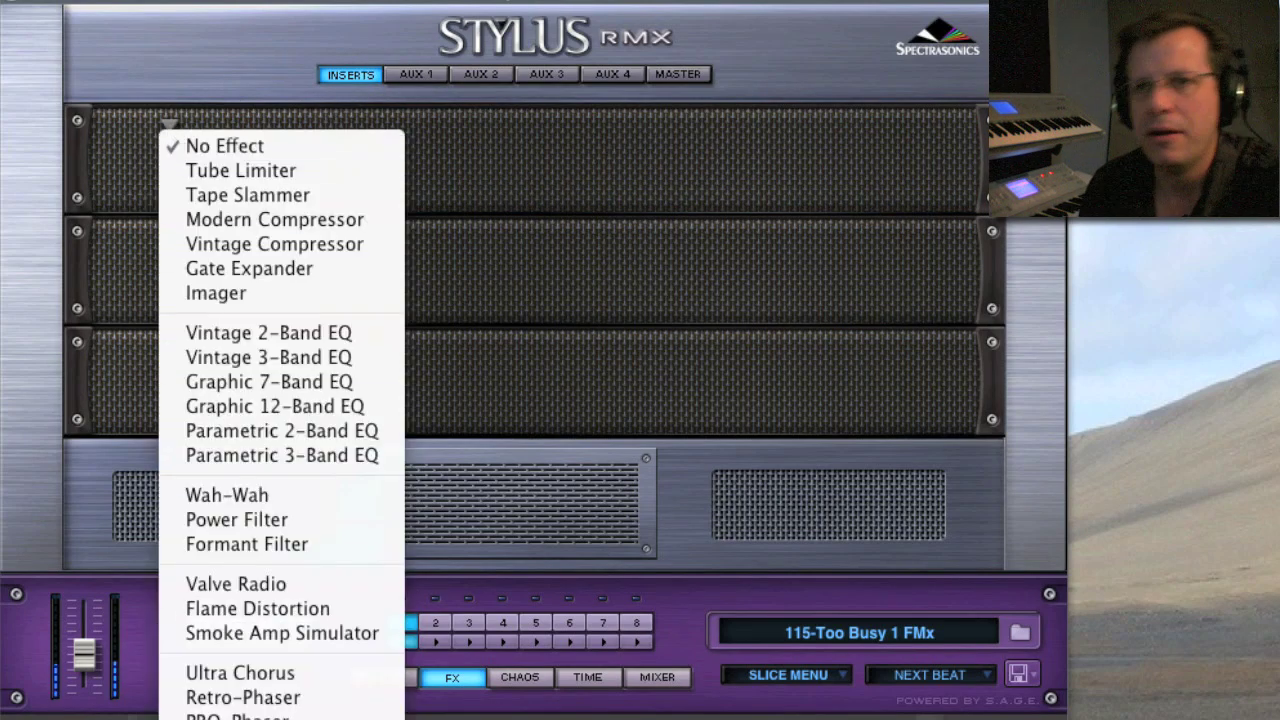
click(337, 651)
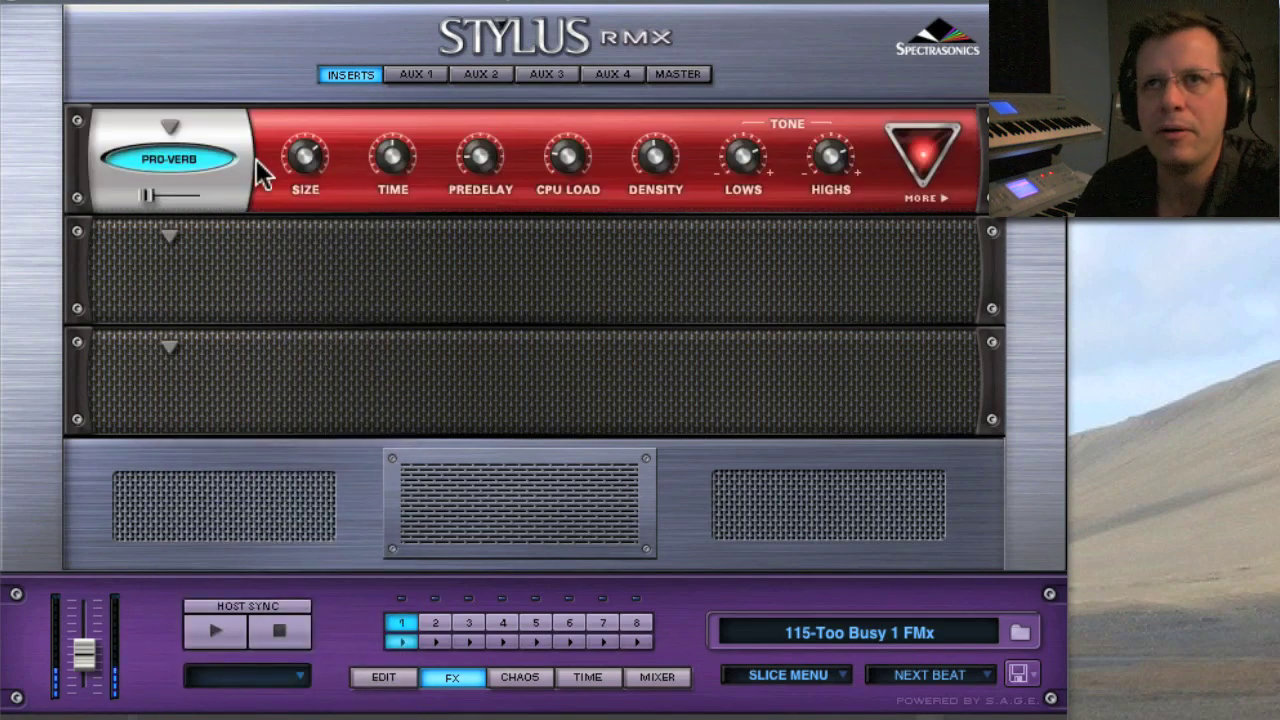
- Set the Pro-Verb's Lows tone to 2.2 dB and adjust its Diffusion among the additional reverb parameters
mouse_move(390, 186)
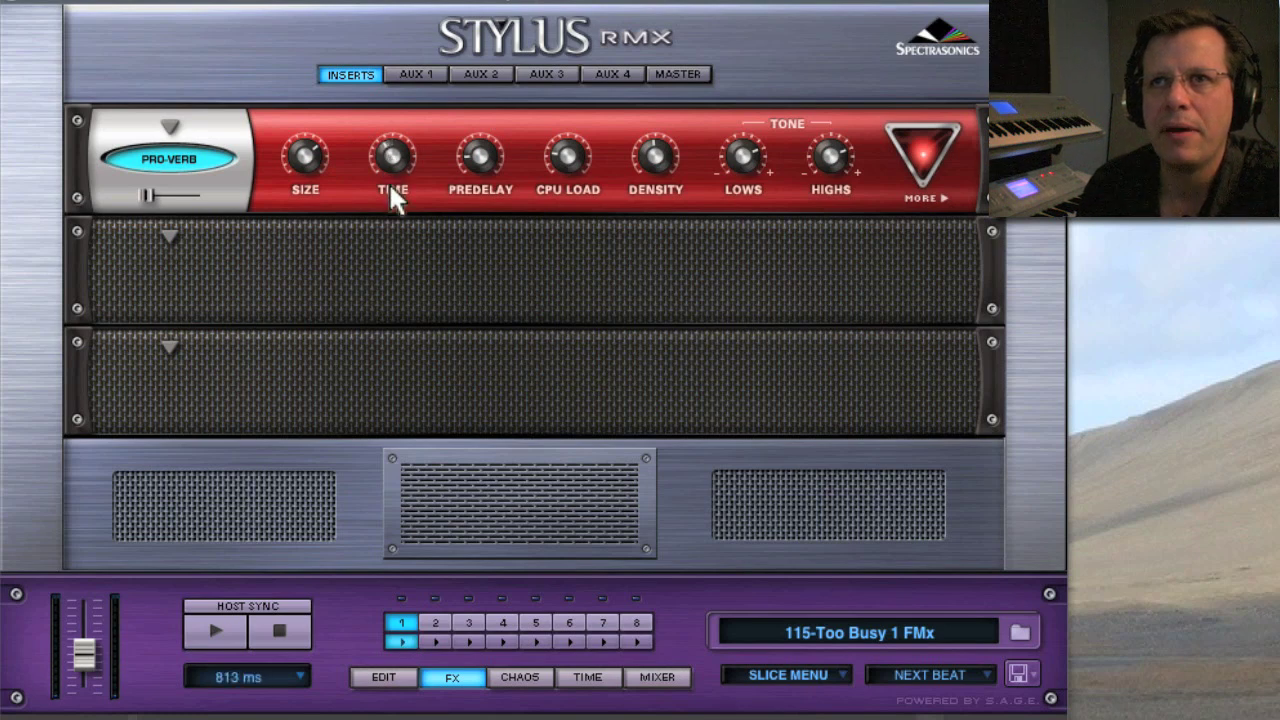
drag(735, 148, 737, 143)
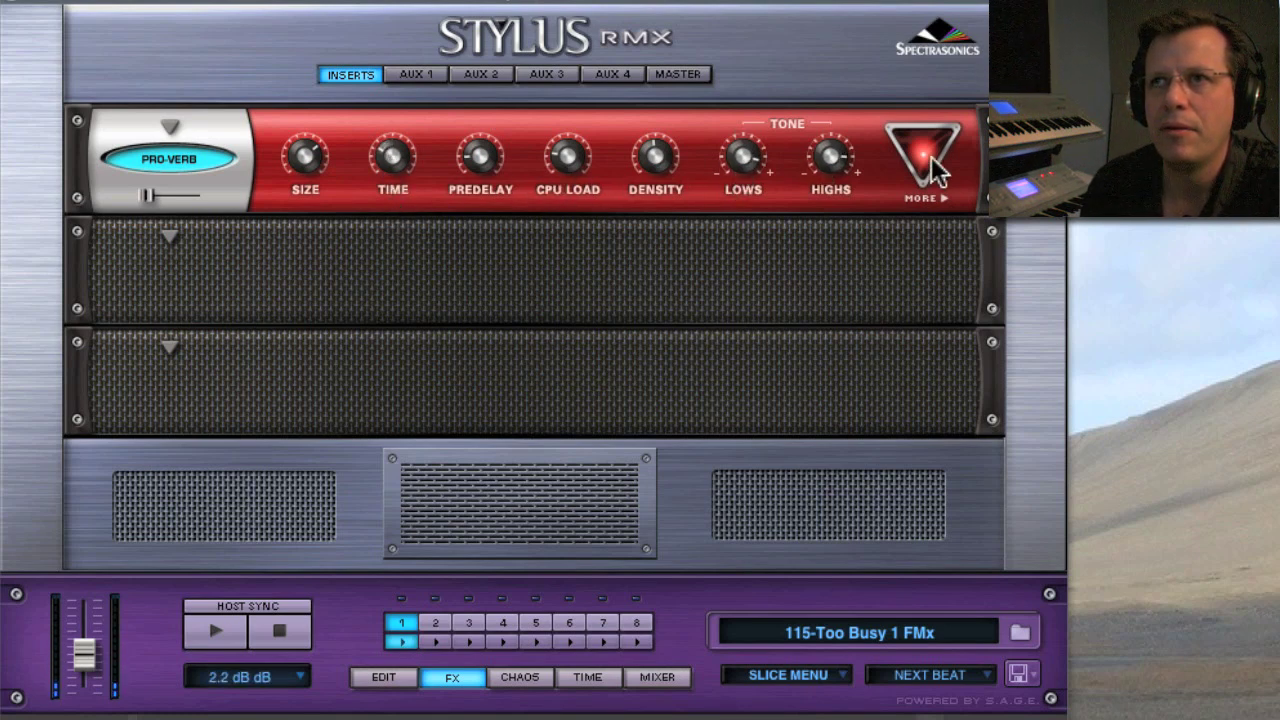
click(932, 198)
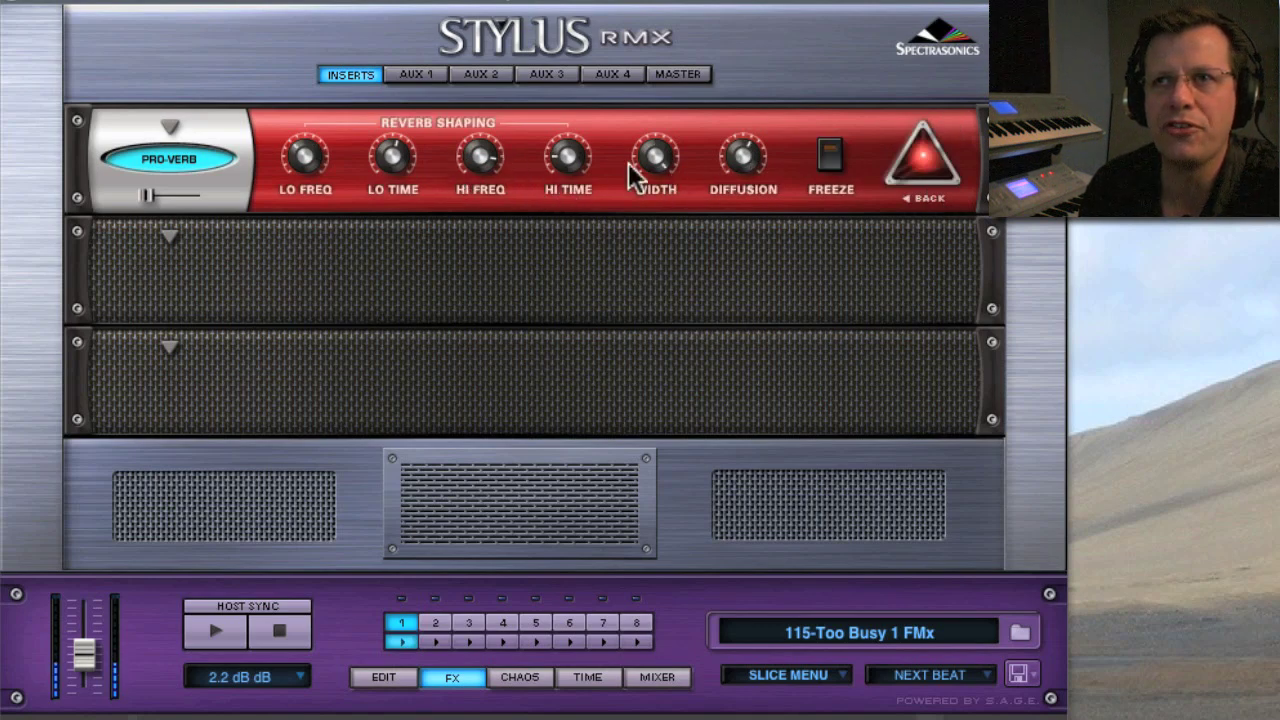
drag(745, 155, 743, 106)
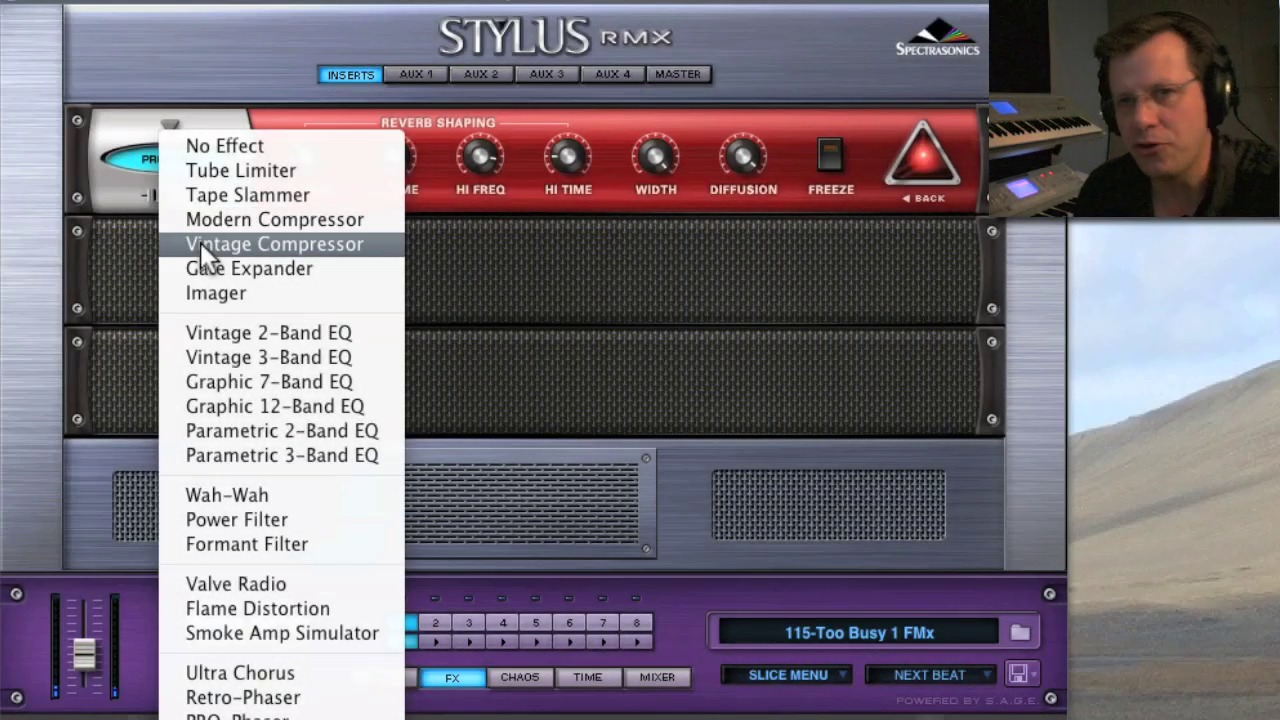
- Replace the Pro-Verb in the first insert slot with the Vintage Compressor and lower its threshold
click(200, 243)
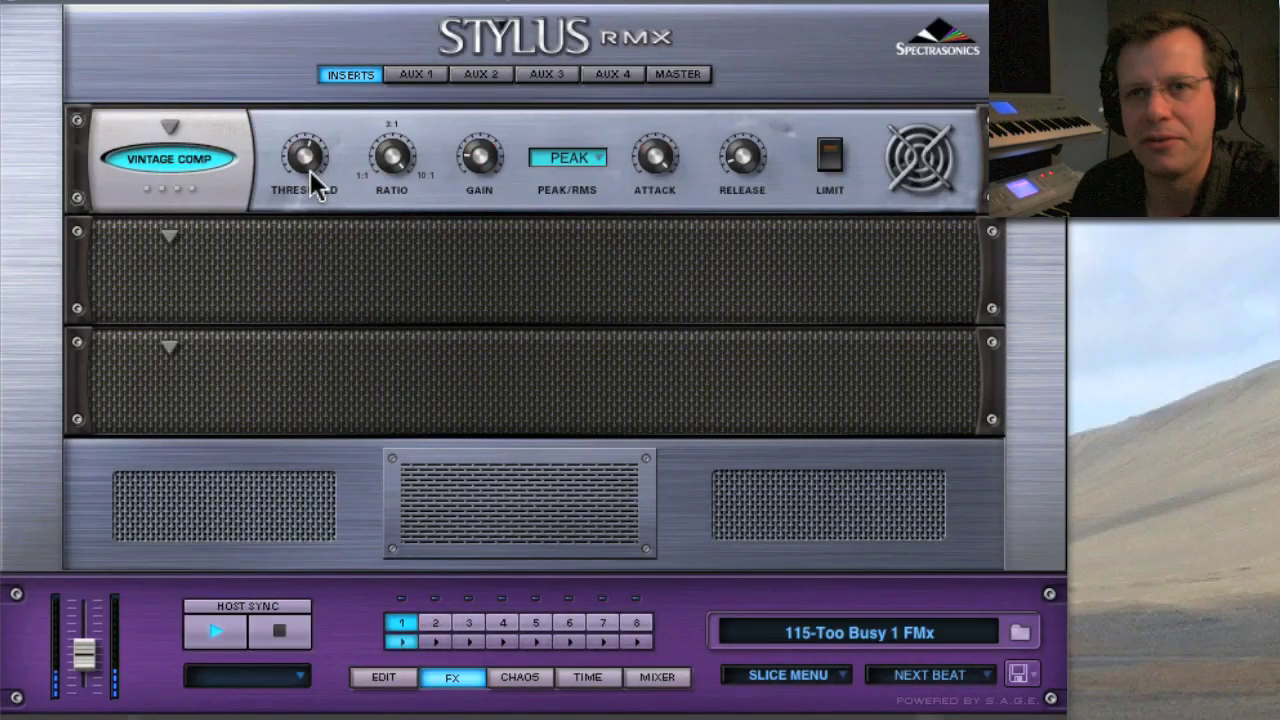
mouse_move(303, 163)
drag(302, 183, 304, 245)
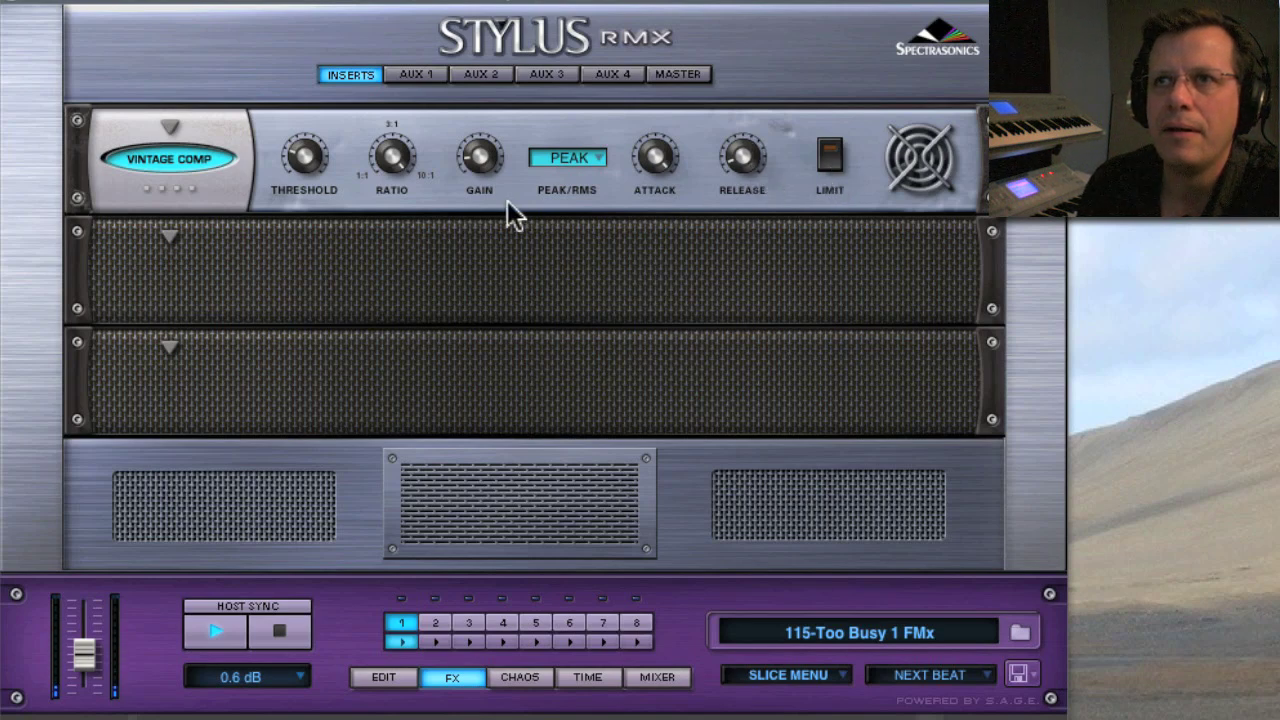
- Compare the Vintage Compressor bypassed and active, and adjust its attack, its gain and its threshold to -16.7 dB
click(167, 160)
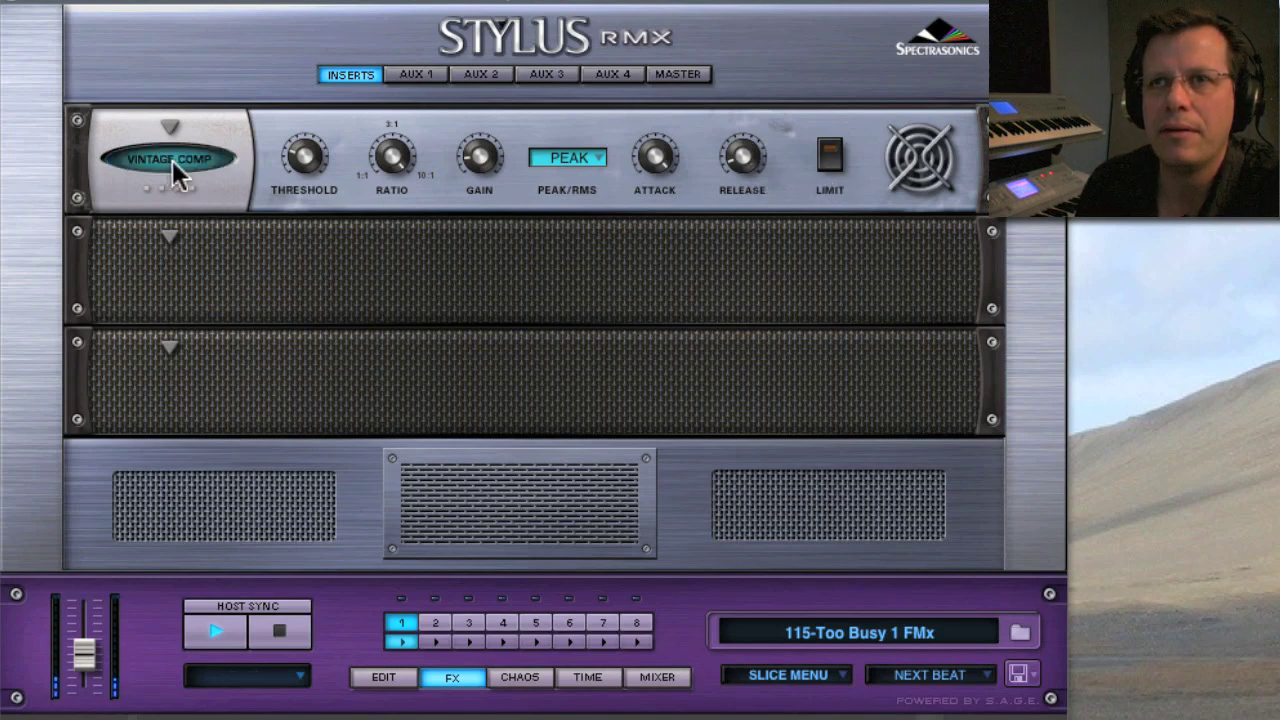
click(172, 160)
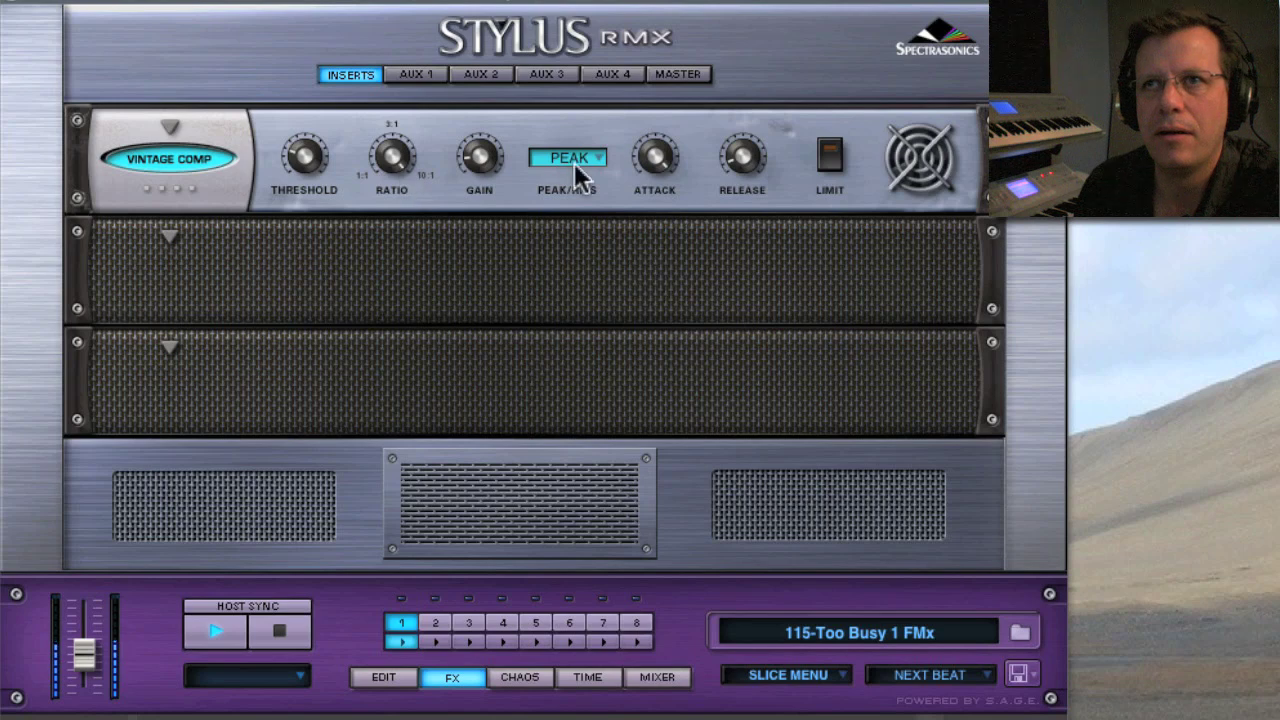
drag(663, 160, 658, 198)
drag(652, 285, 656, 376)
drag(480, 170, 481, 135)
drag(329, 157, 317, 98)
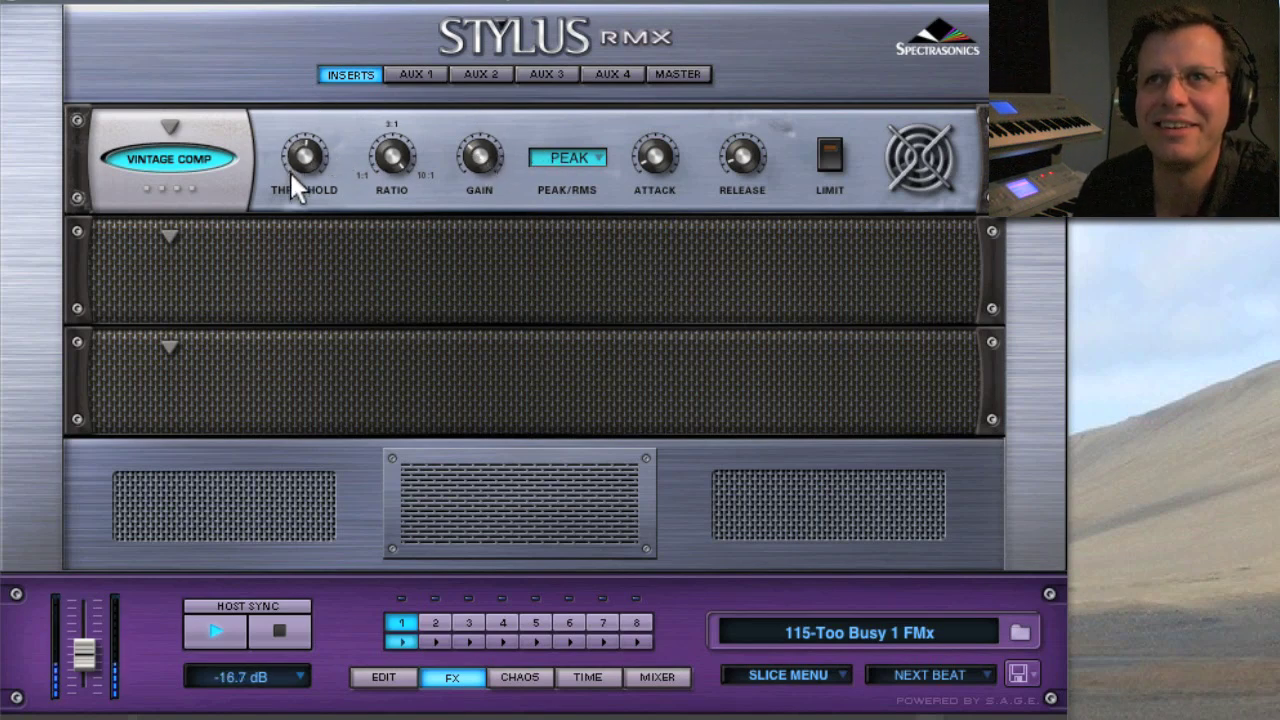
scroll(298, 189, up, 2)
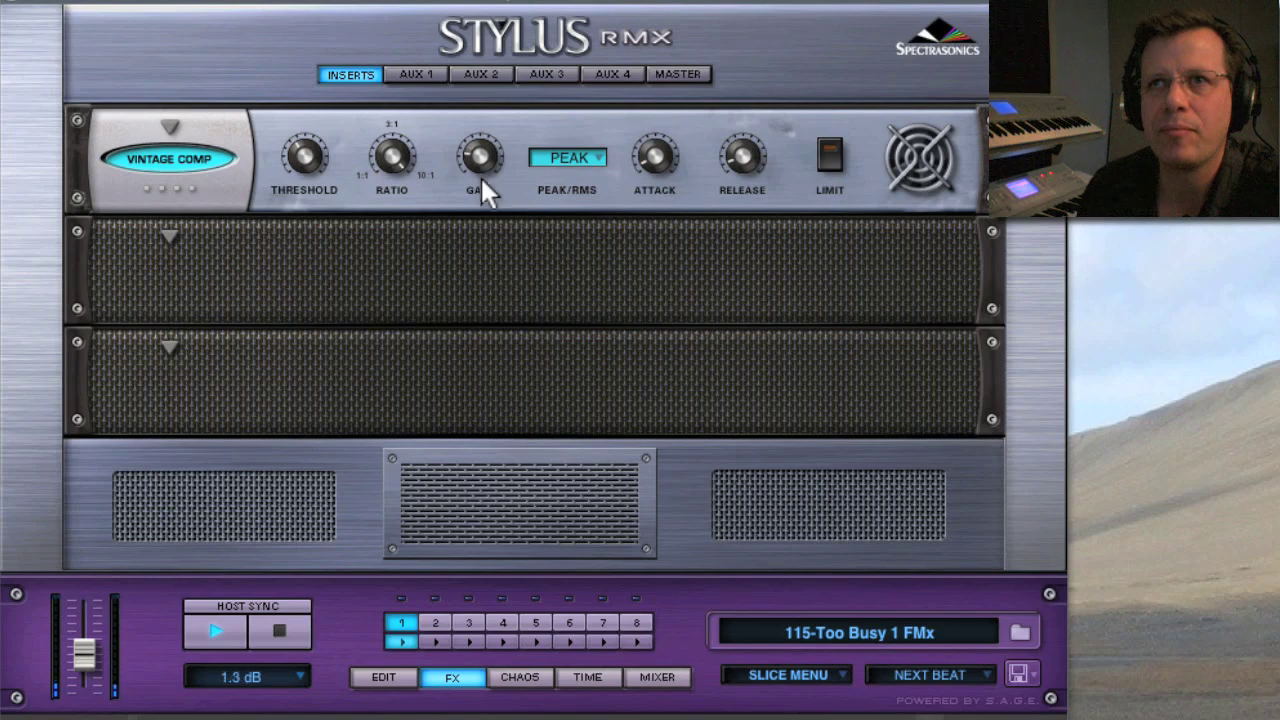
- Load the Pump it Up preset on the Vintage Compressor, and replace it with the Retro Hard Limiter preset
right_click(433, 141)
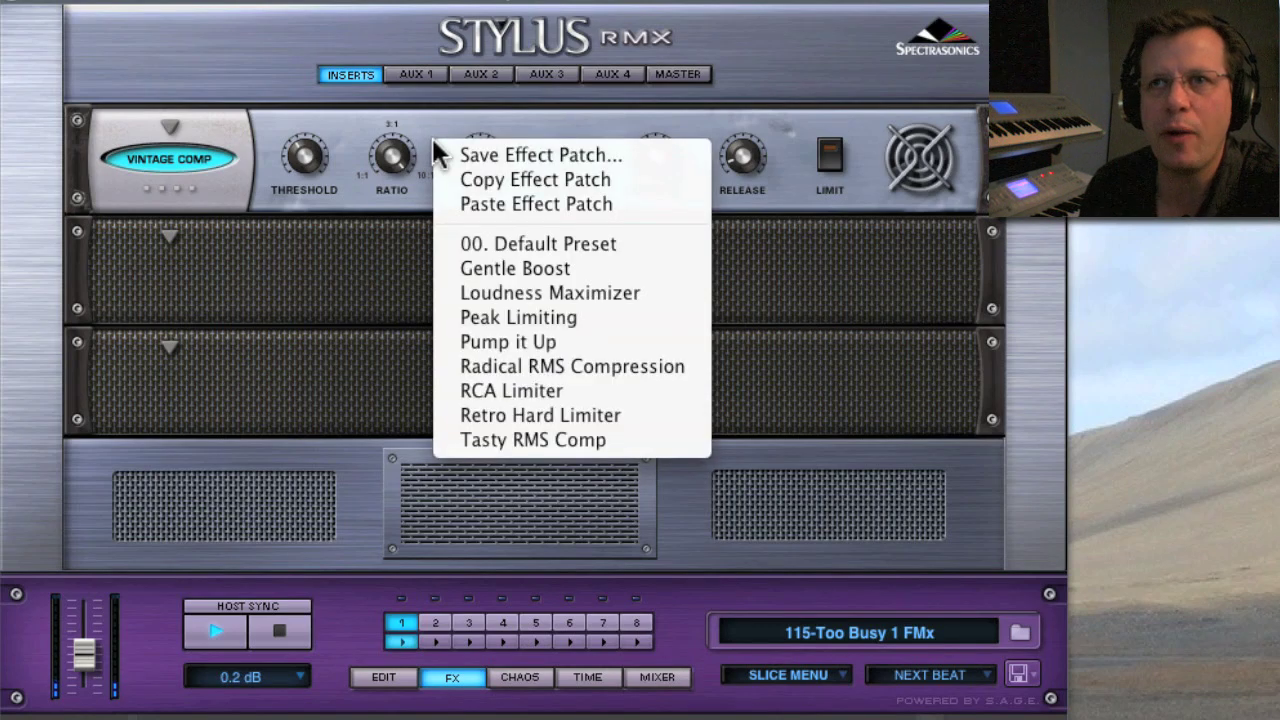
click(550, 345)
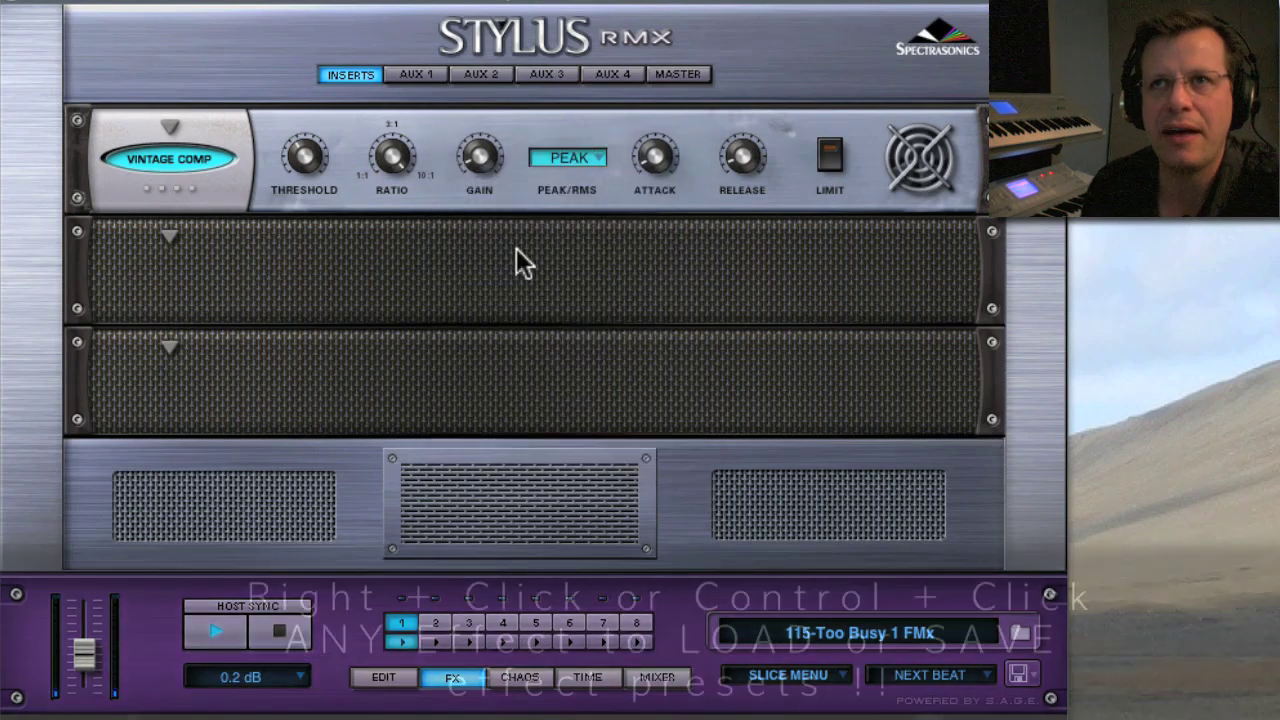
right_click(432, 146)
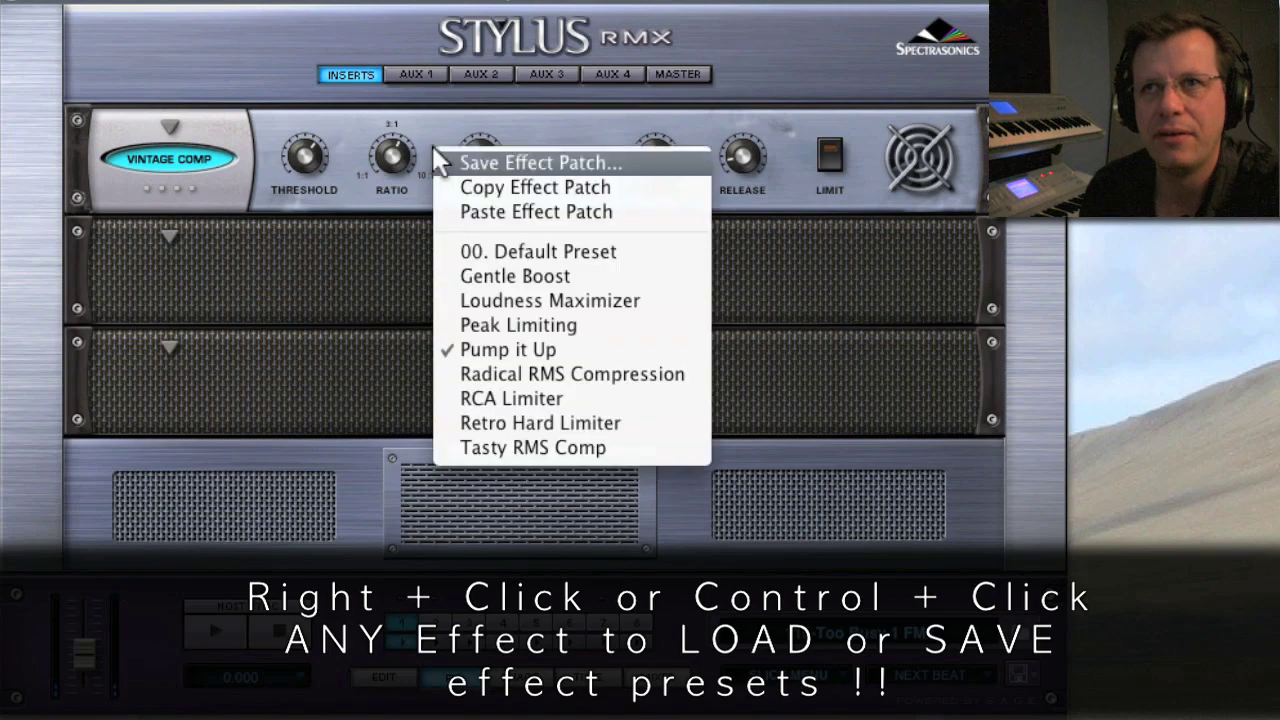
click(551, 419)
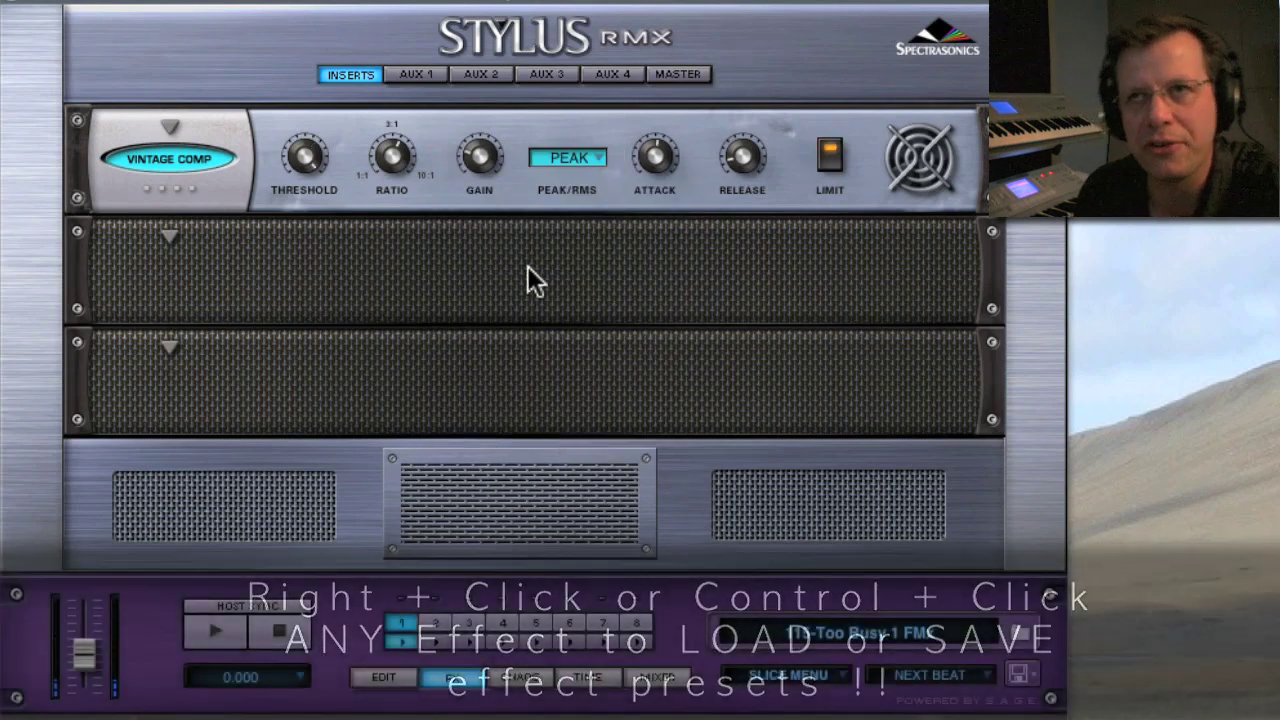
- Add Chorus Echo to the second insert slot with the Mild Vintage Chorusing preset at a 6.5 % mix, and stop playback
click(166, 234)
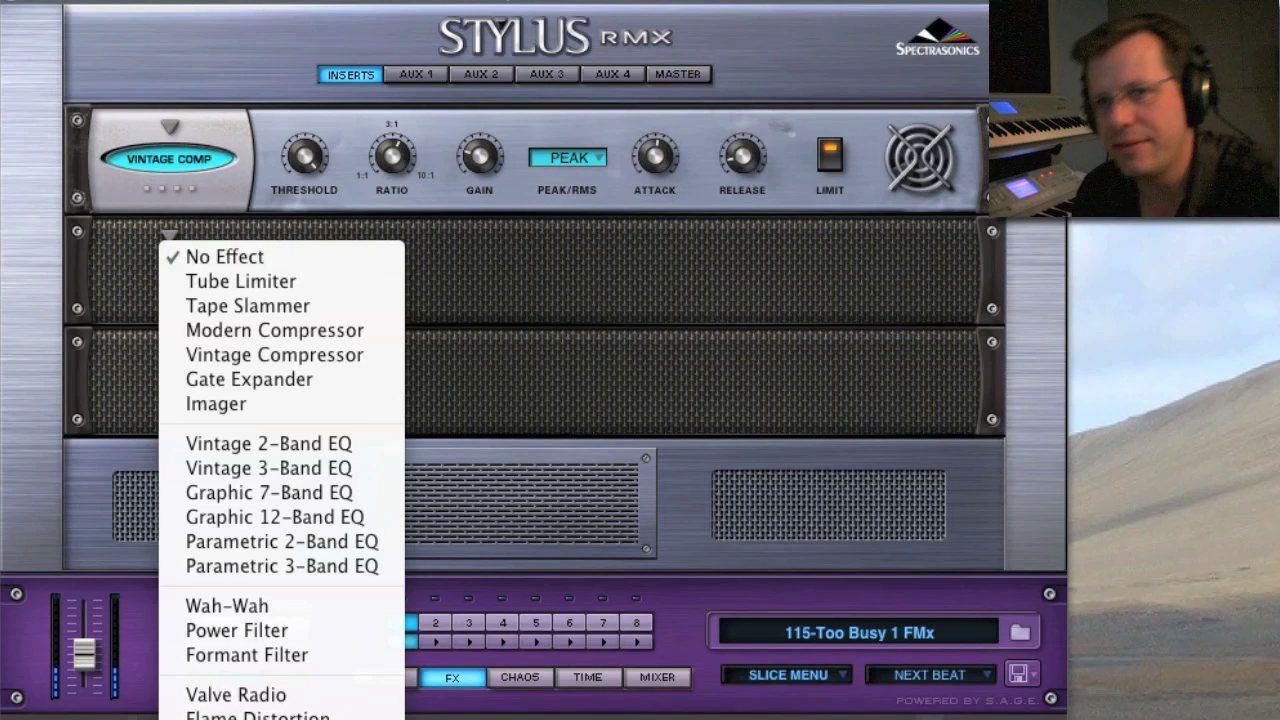
click(240, 715)
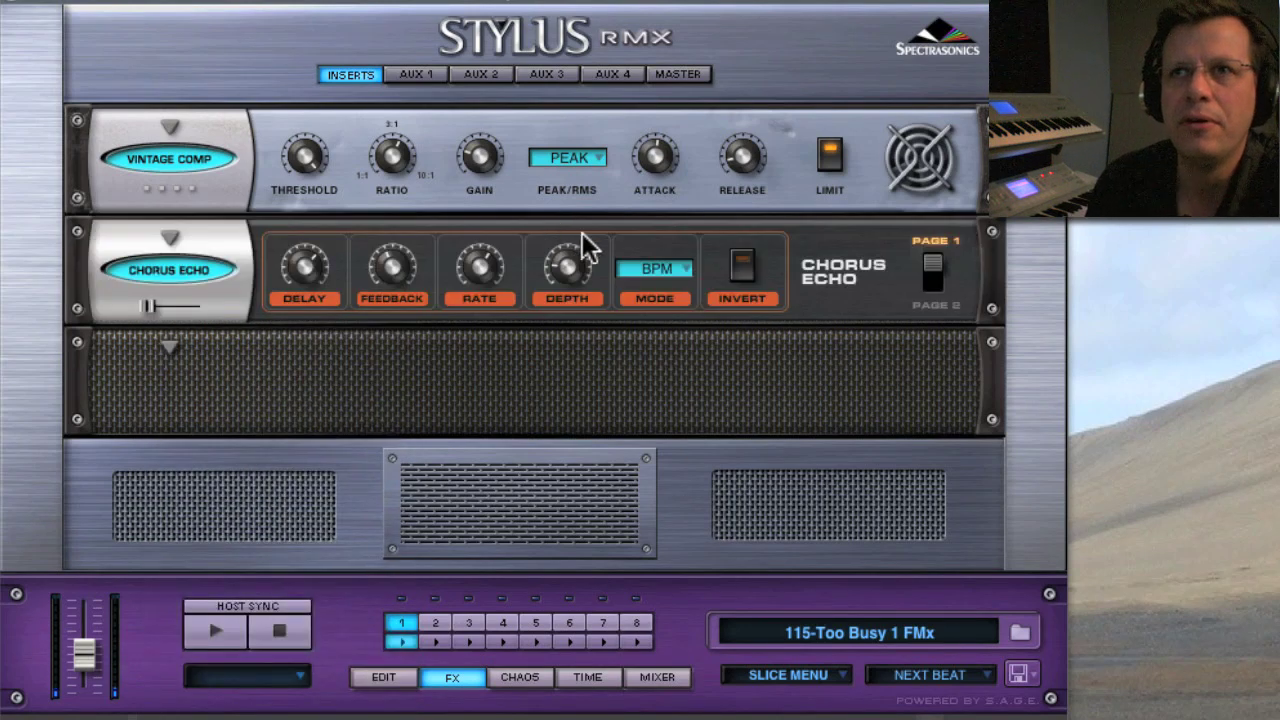
right_click(624, 249)
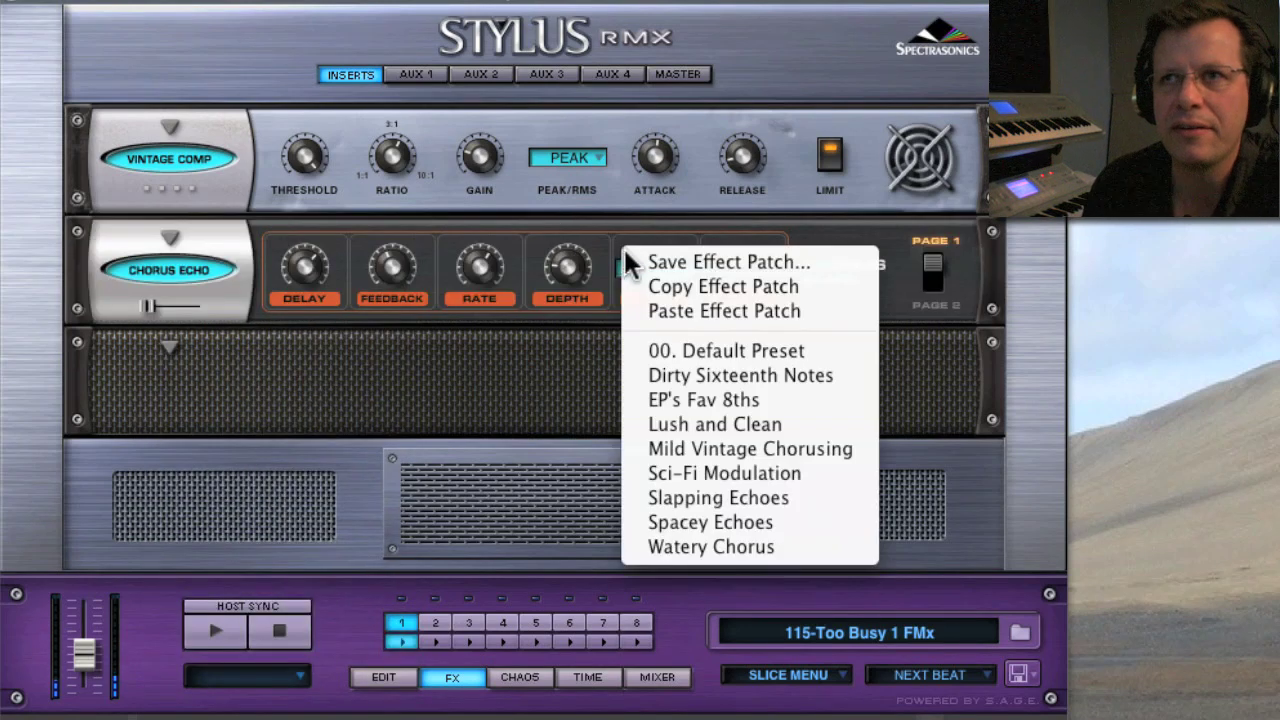
click(725, 449)
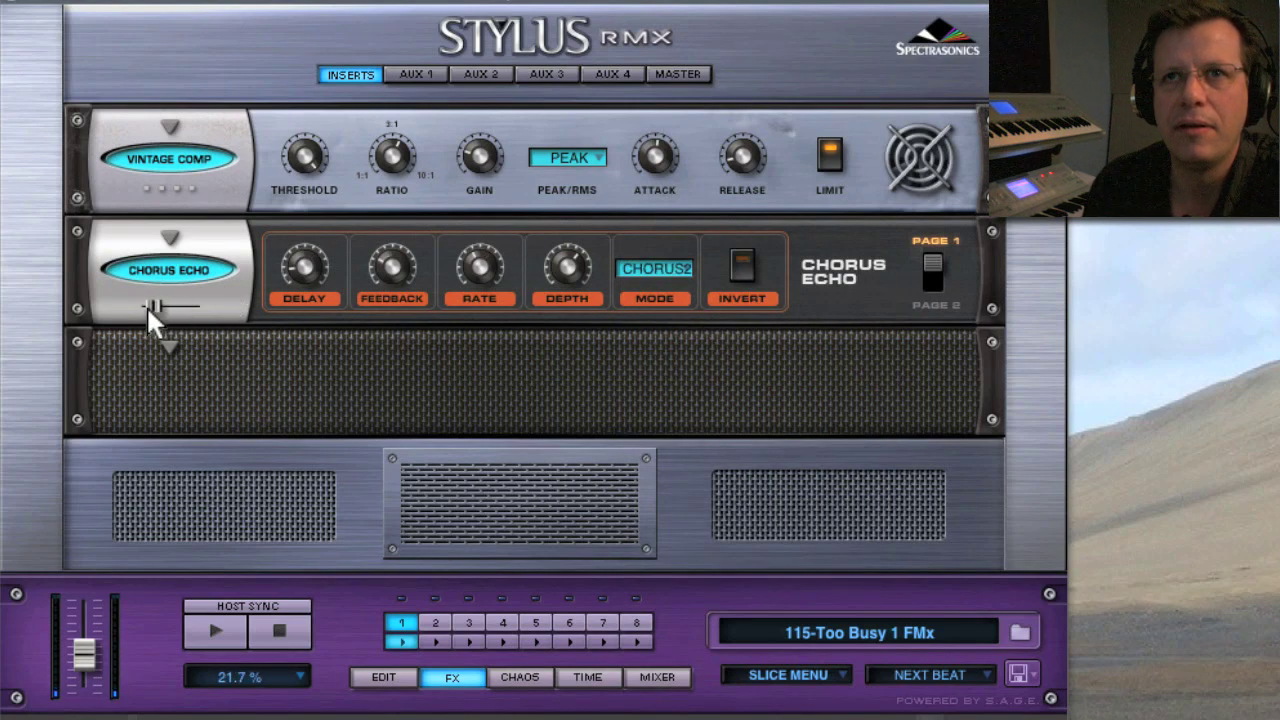
drag(146, 306, 142, 309)
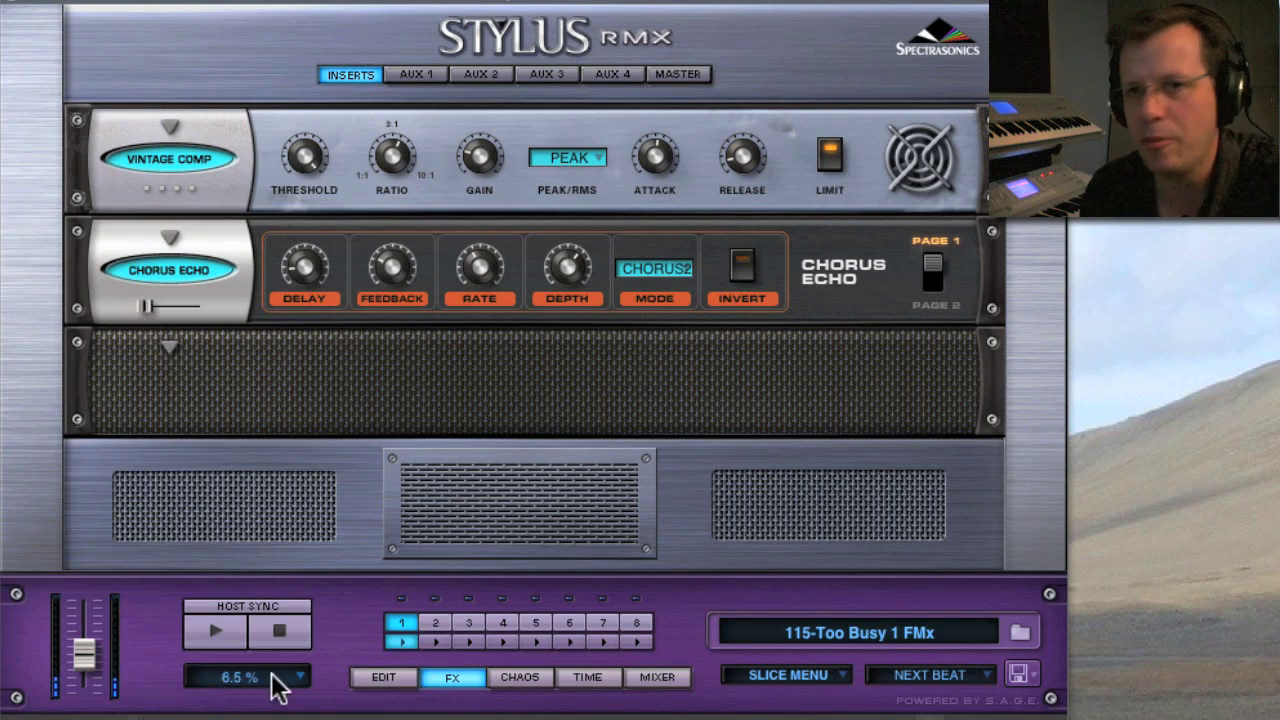
click(278, 636)
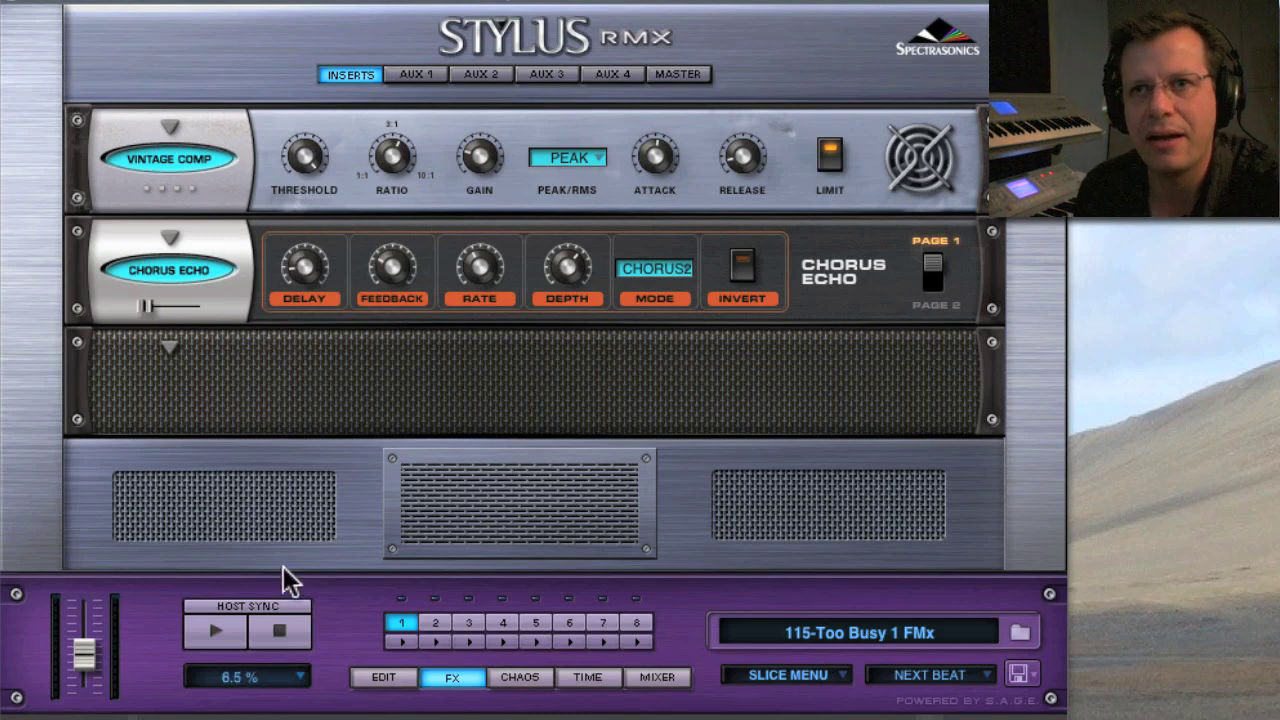
- Load the High End Widener effect rack from the 02-Colorizers category into the inserts of part 1
click(224, 632)
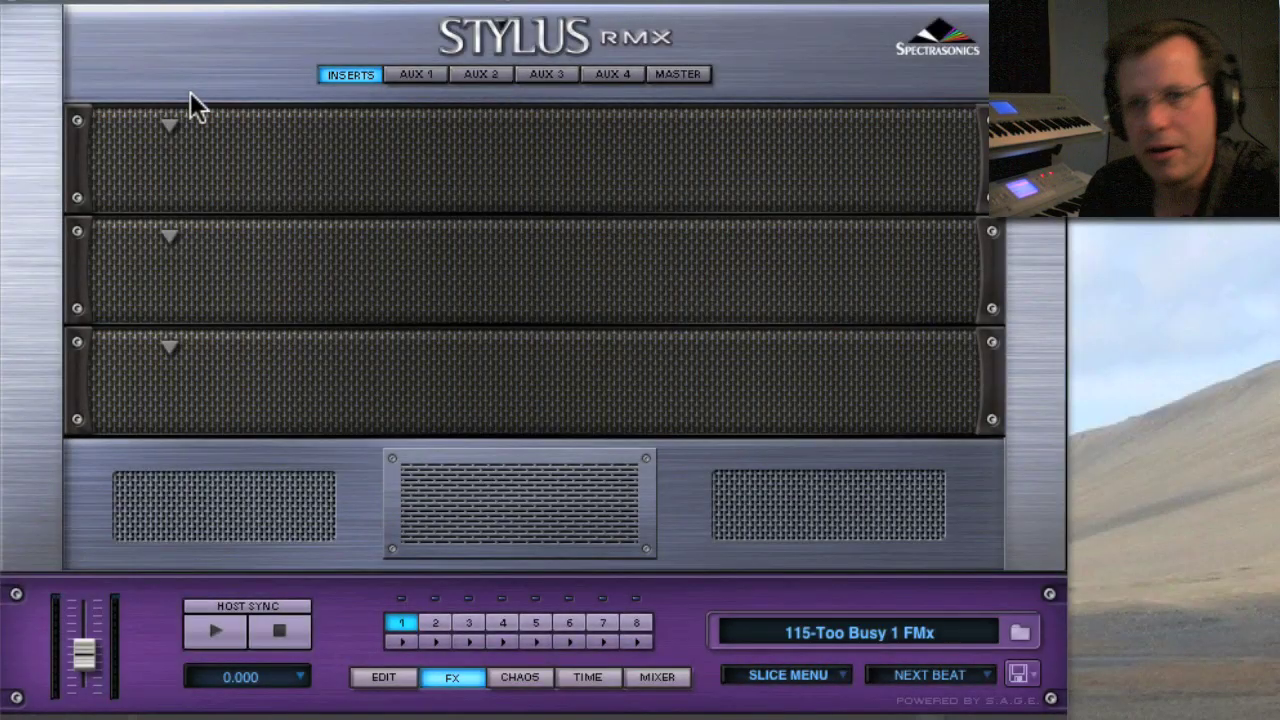
click(155, 55)
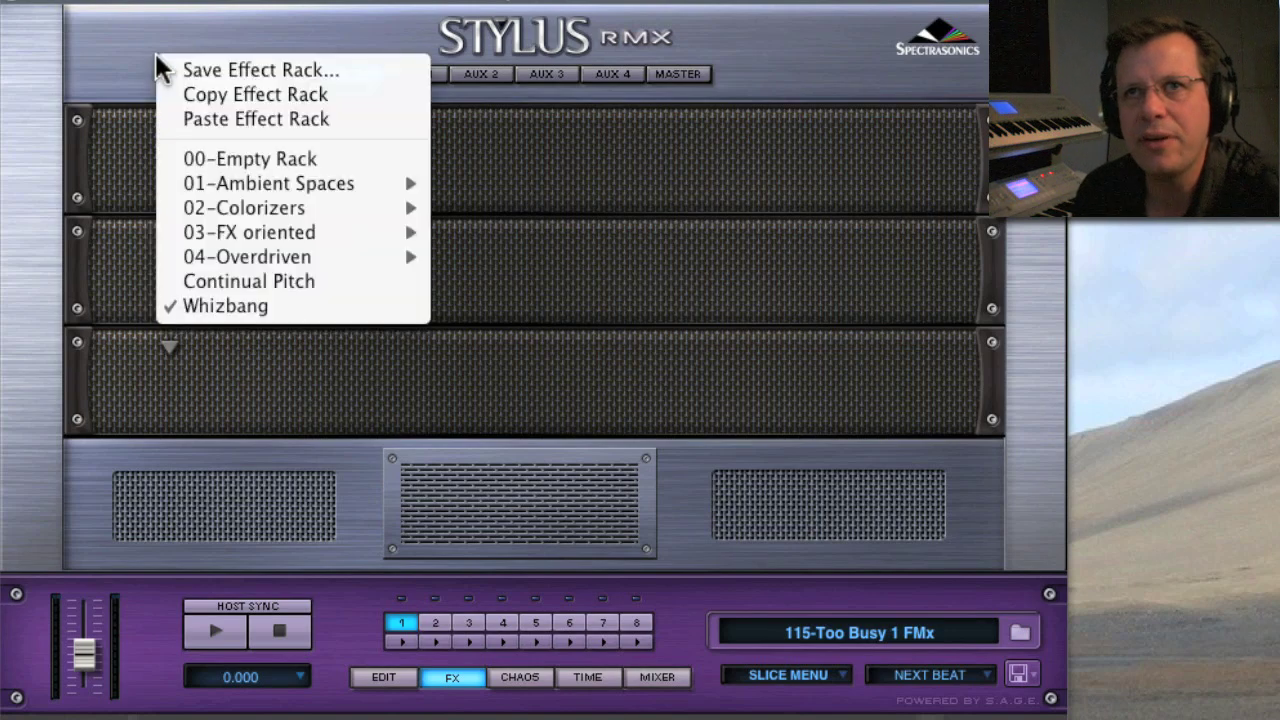
mouse_move(244, 210)
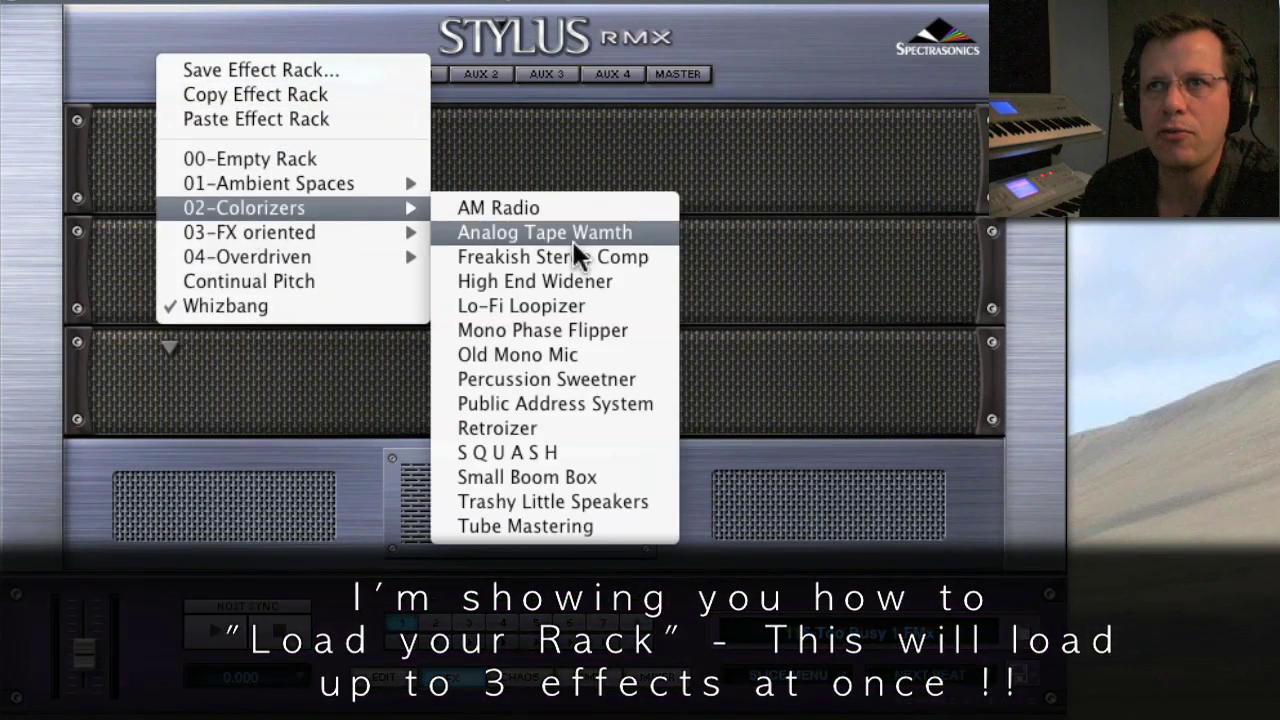
click(565, 278)
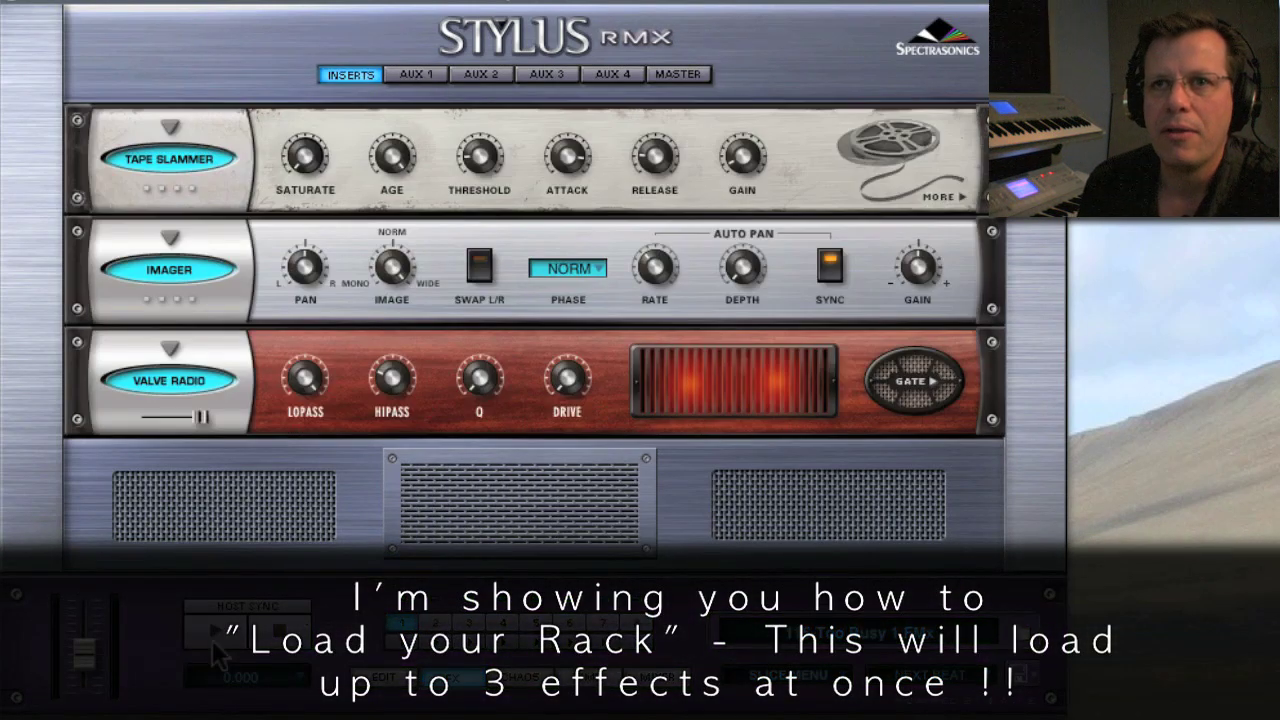
- Start playback and raise the output level to -3.15 dB
click(216, 639)
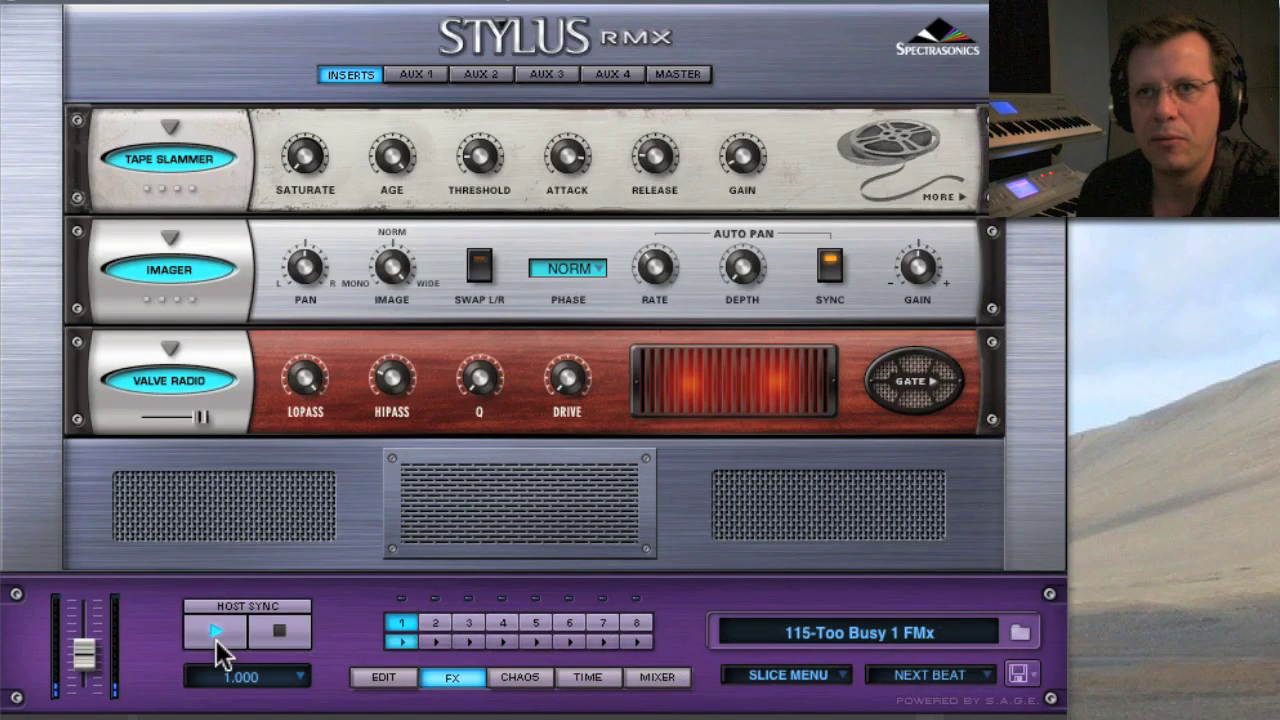
drag(84, 657, 82, 643)
- Load the Primal Screamer effect rack from the 04-Overdriven category into the inserts of part 1
click(217, 58)
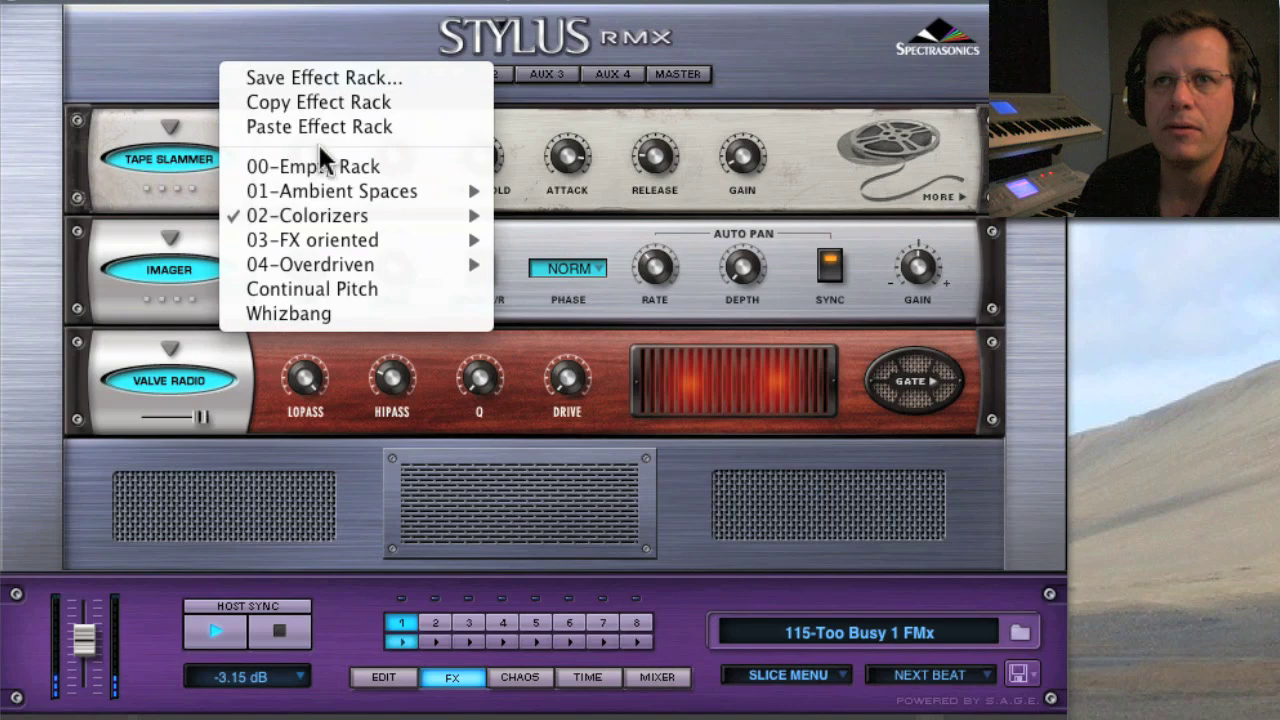
mouse_move(315, 242)
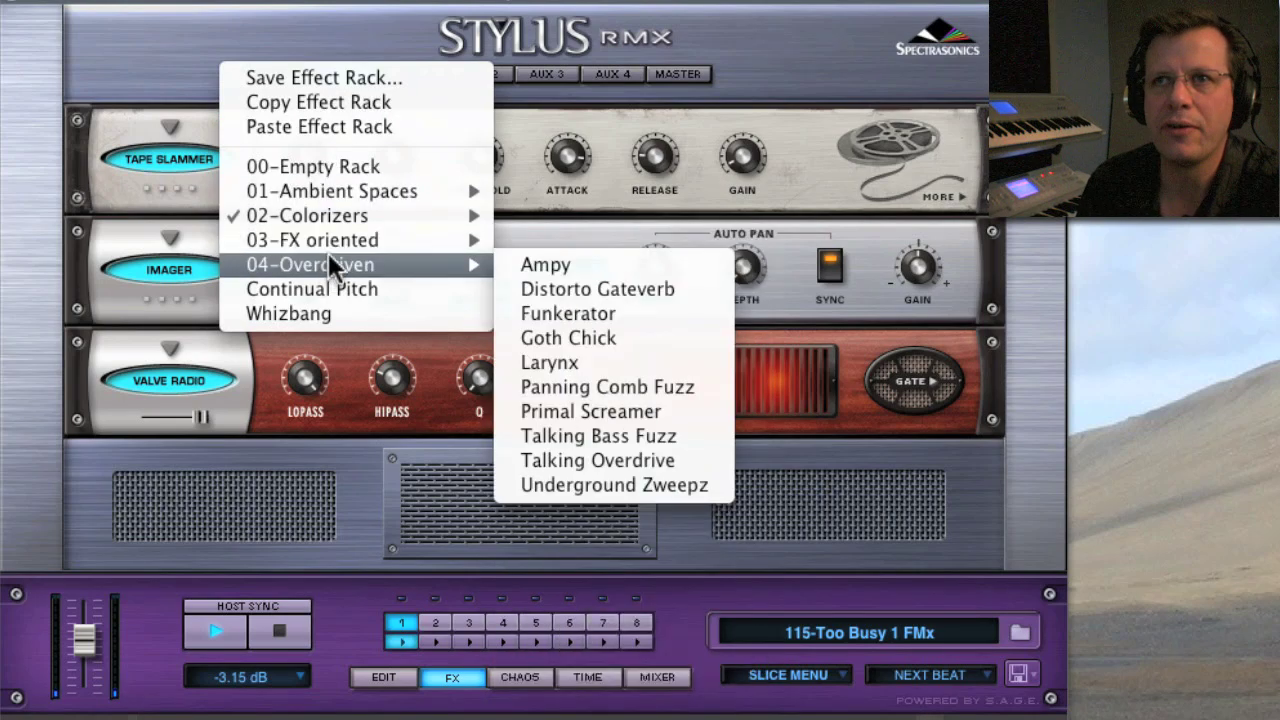
click(636, 409)
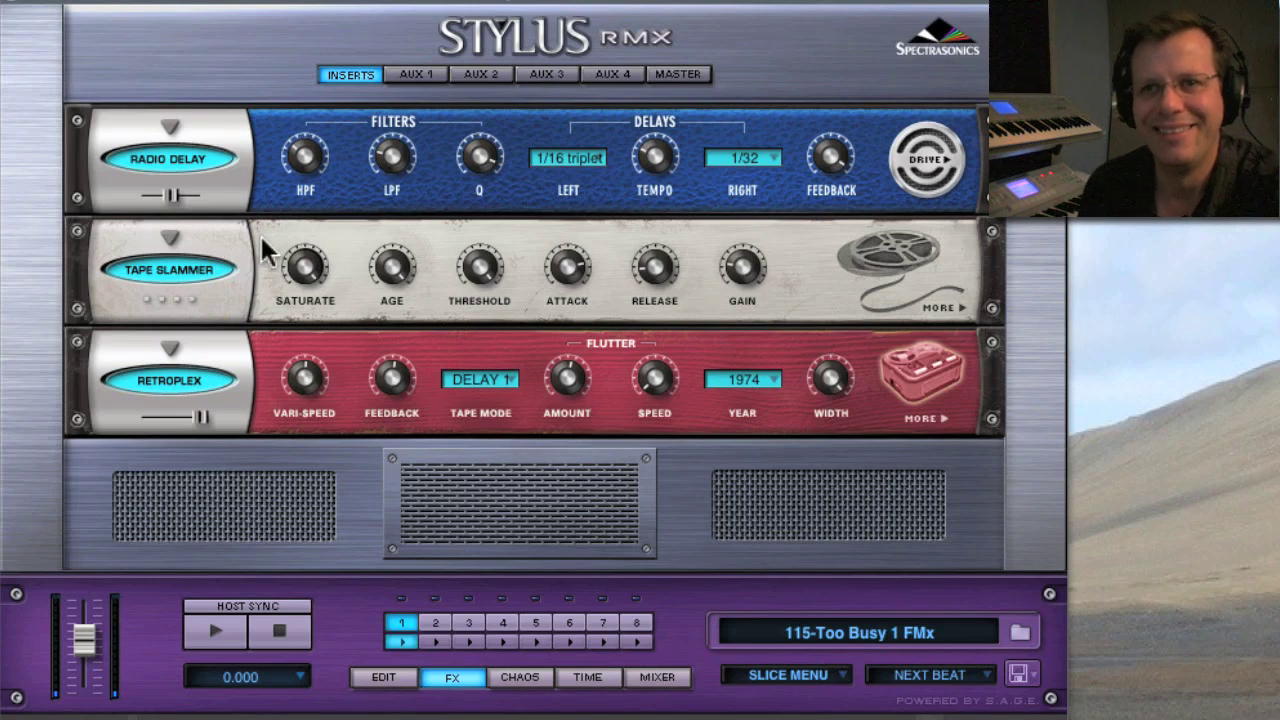
- Lower the mix amounts of the Retroplex and the Radio Delay close to their minimum
drag(196, 420, 156, 418)
drag(168, 195, 150, 202)
click(160, 416)
drag(150, 414, 147, 414)
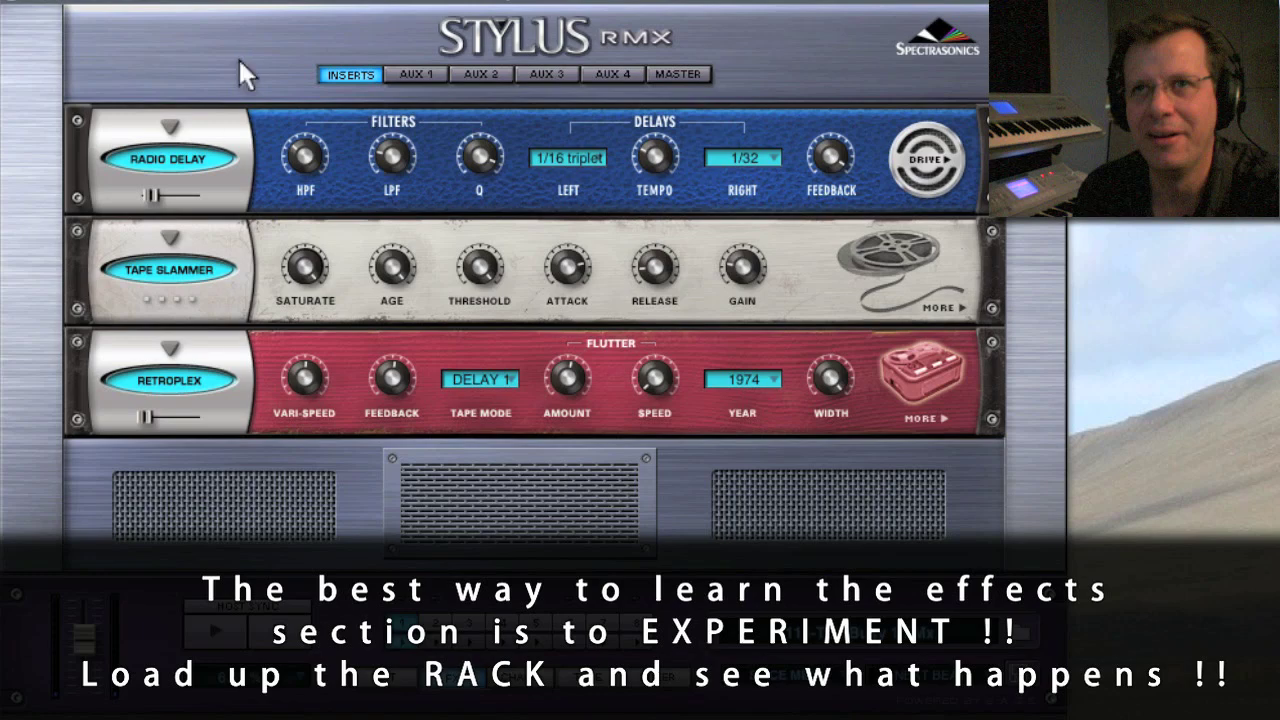
- Replace the current inserts with the Talking Overdrive effect rack from the 04-Overdriven category
click(239, 60)
mouse_move(305, 262)
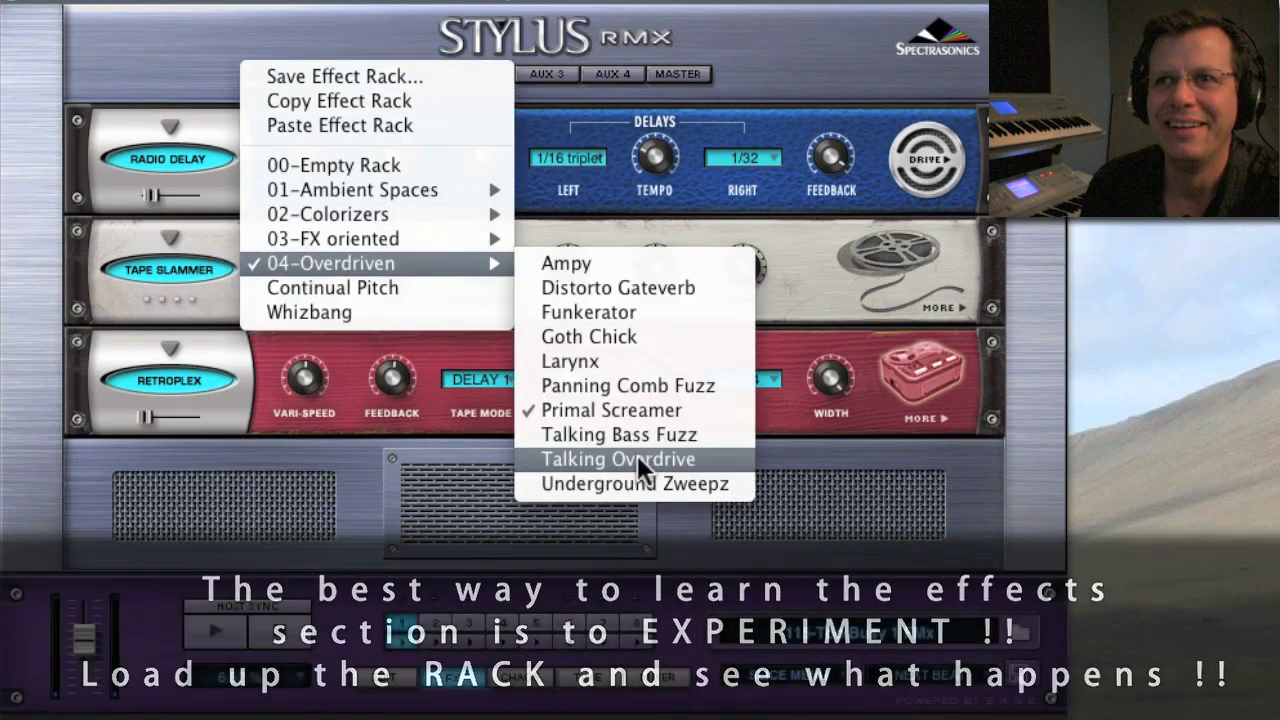
click(637, 458)
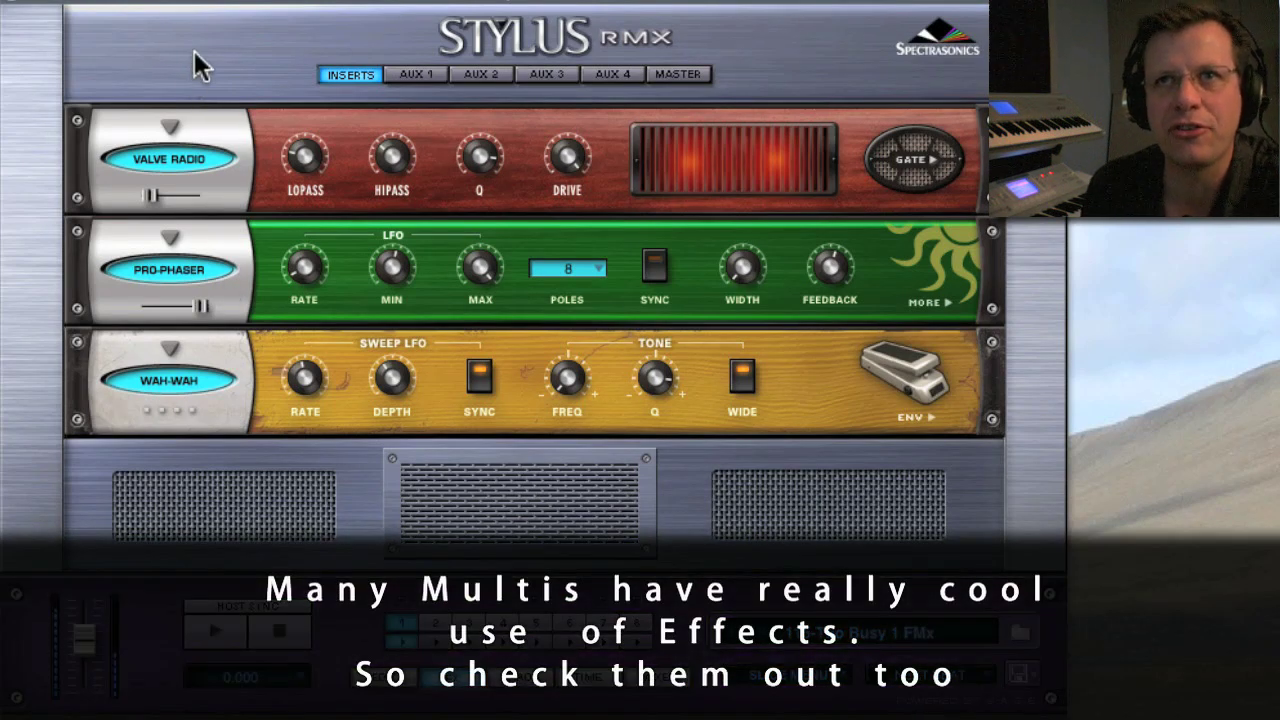
- Try to load the Space Echo Modern effect rack from the 01-Ambient Spaces category, and stop playback
click(194, 52)
mouse_move(300, 180)
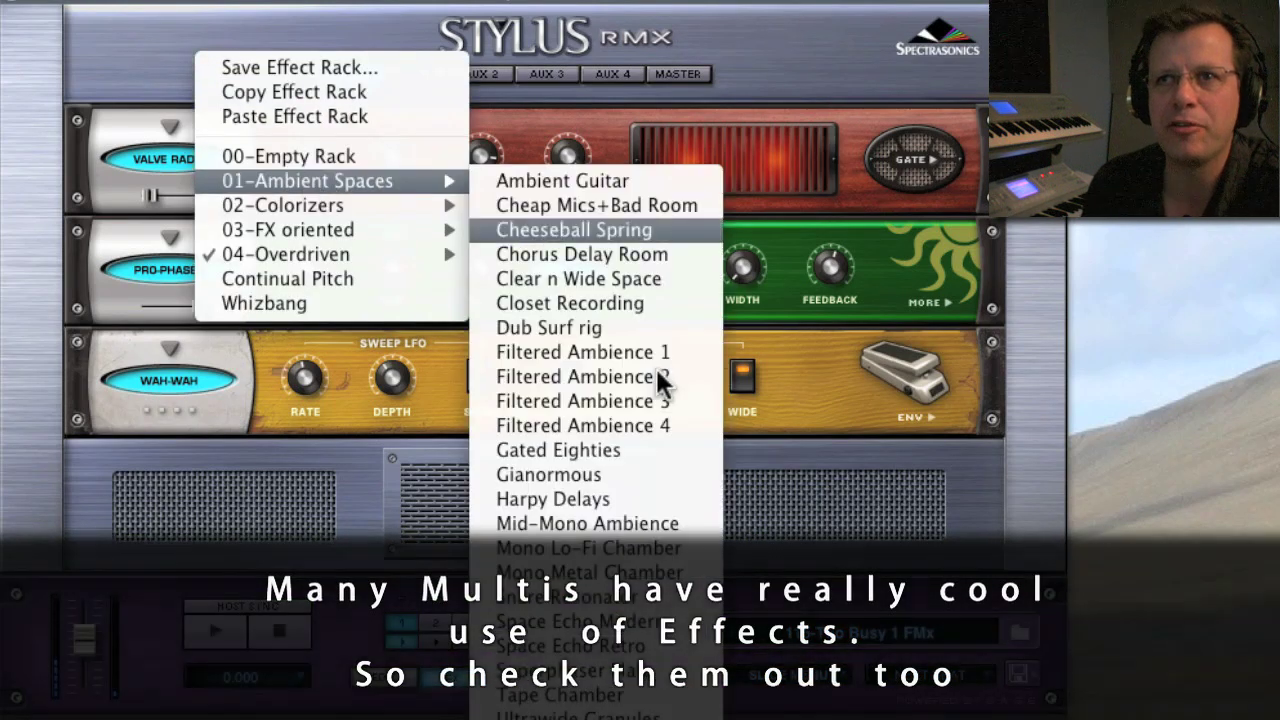
click(601, 624)
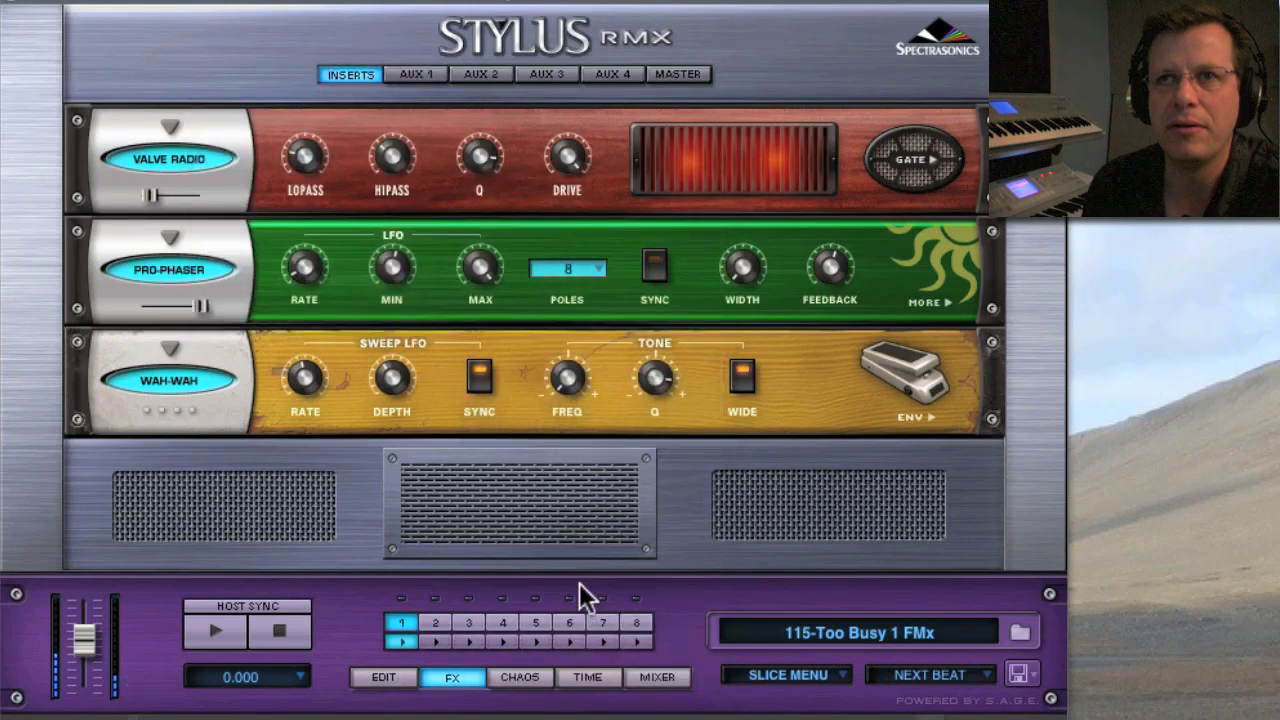
click(281, 634)
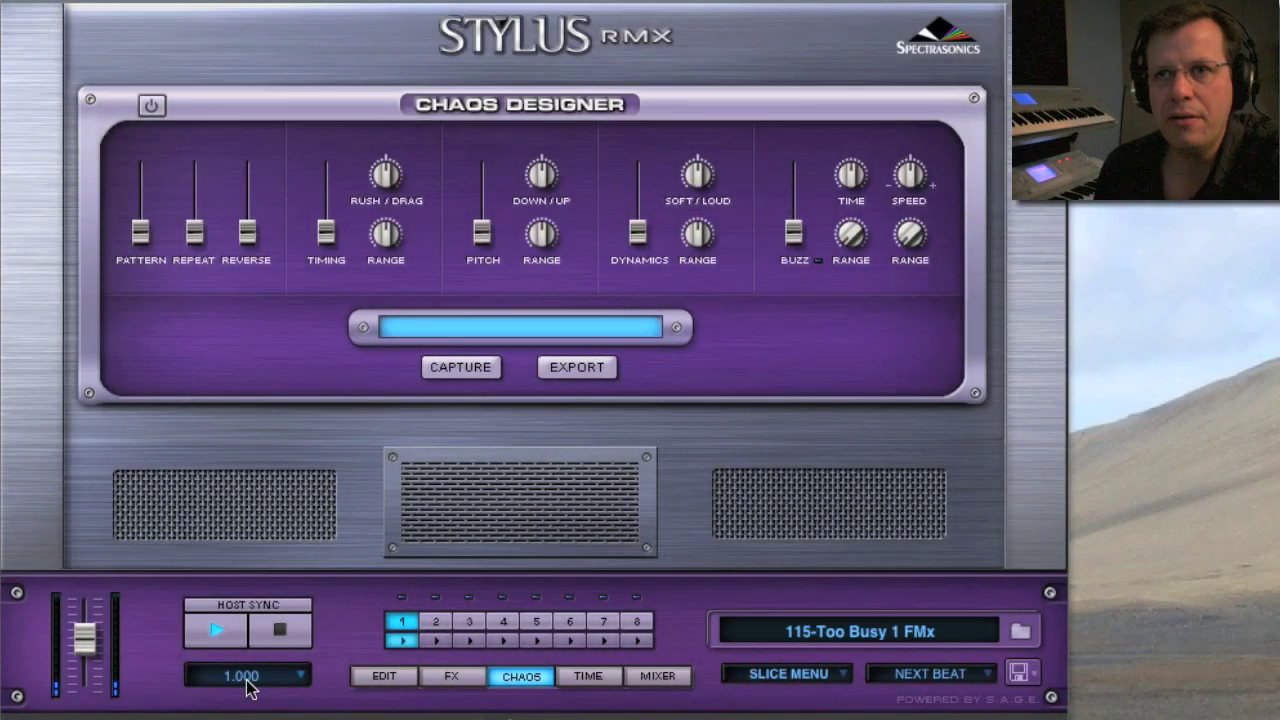
- Turn on the Chaos Designer and test the Pattern amount, raising it to maximum and returning it to zero
click(152, 105)
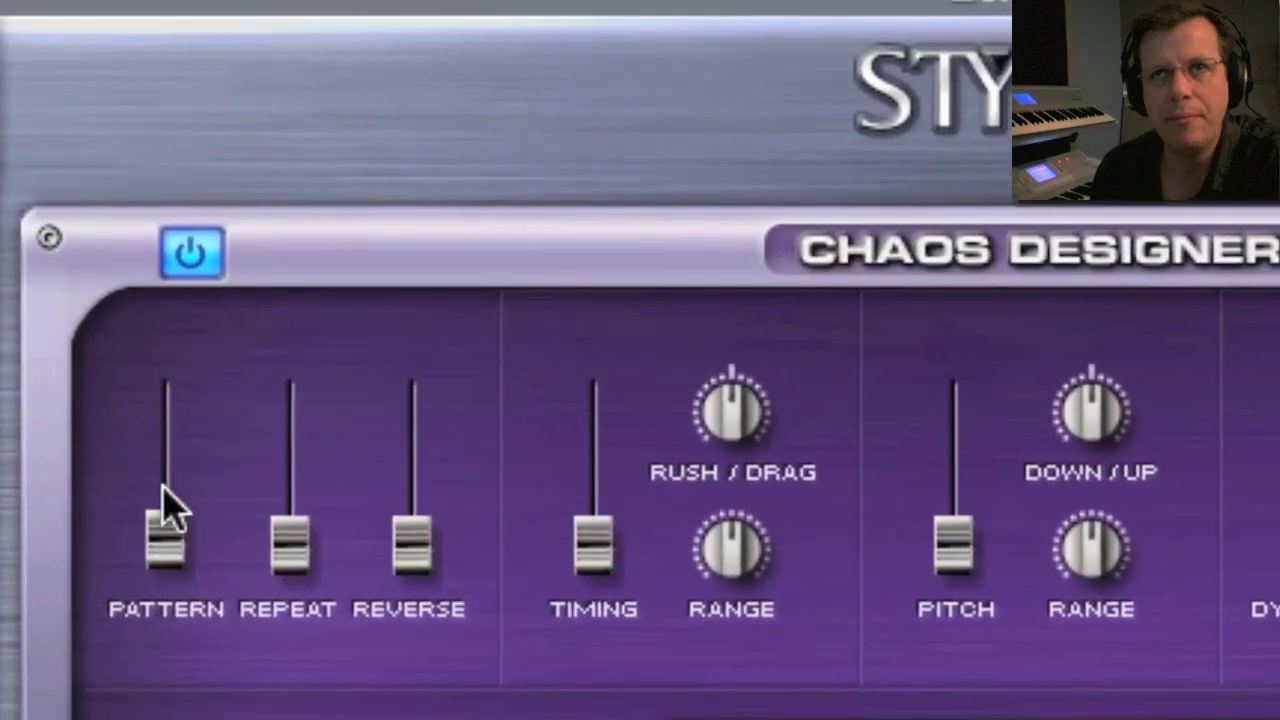
drag(167, 455, 128, 167)
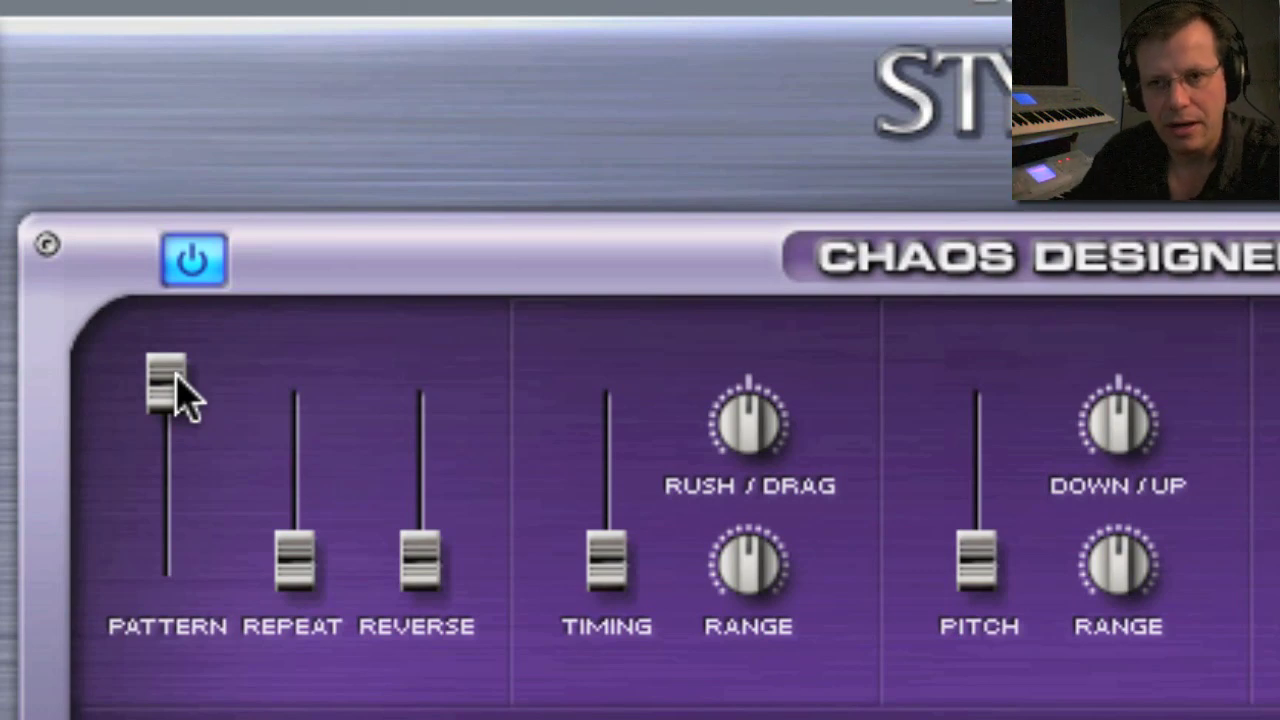
drag(178, 390, 200, 695)
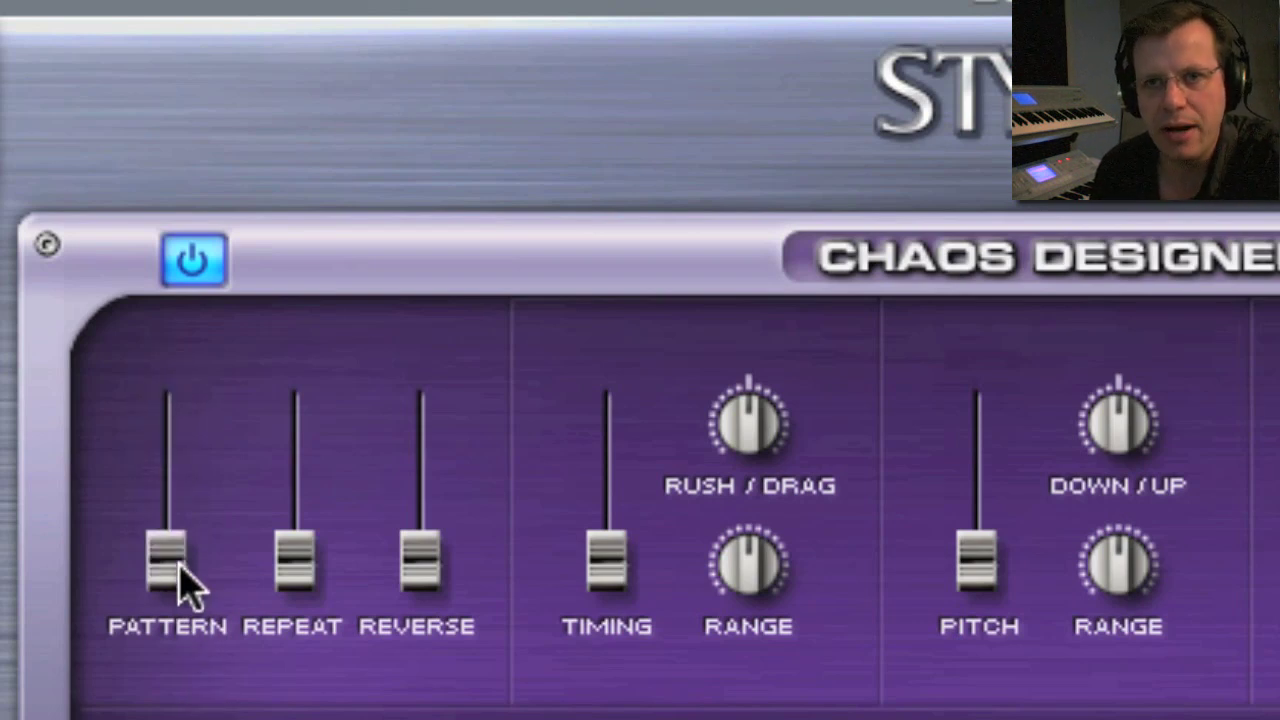
drag(180, 570, 167, 490)
click(171, 640)
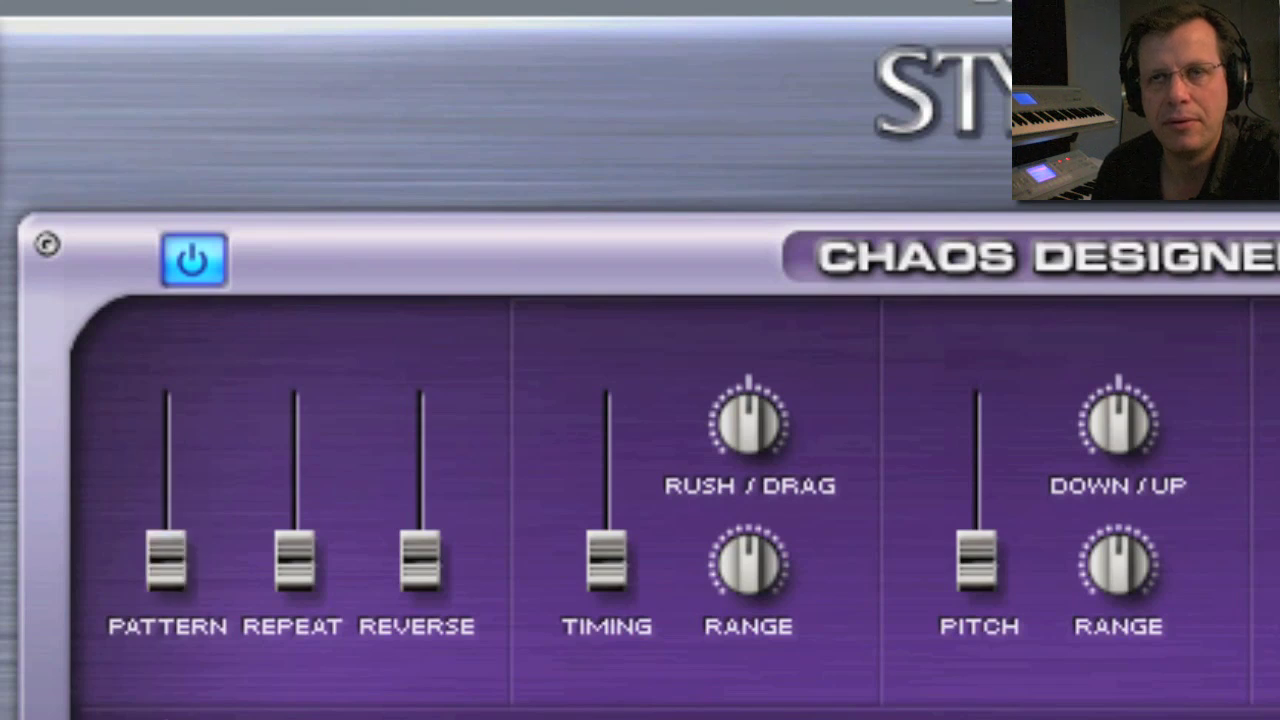
drag(170, 582, 172, 715)
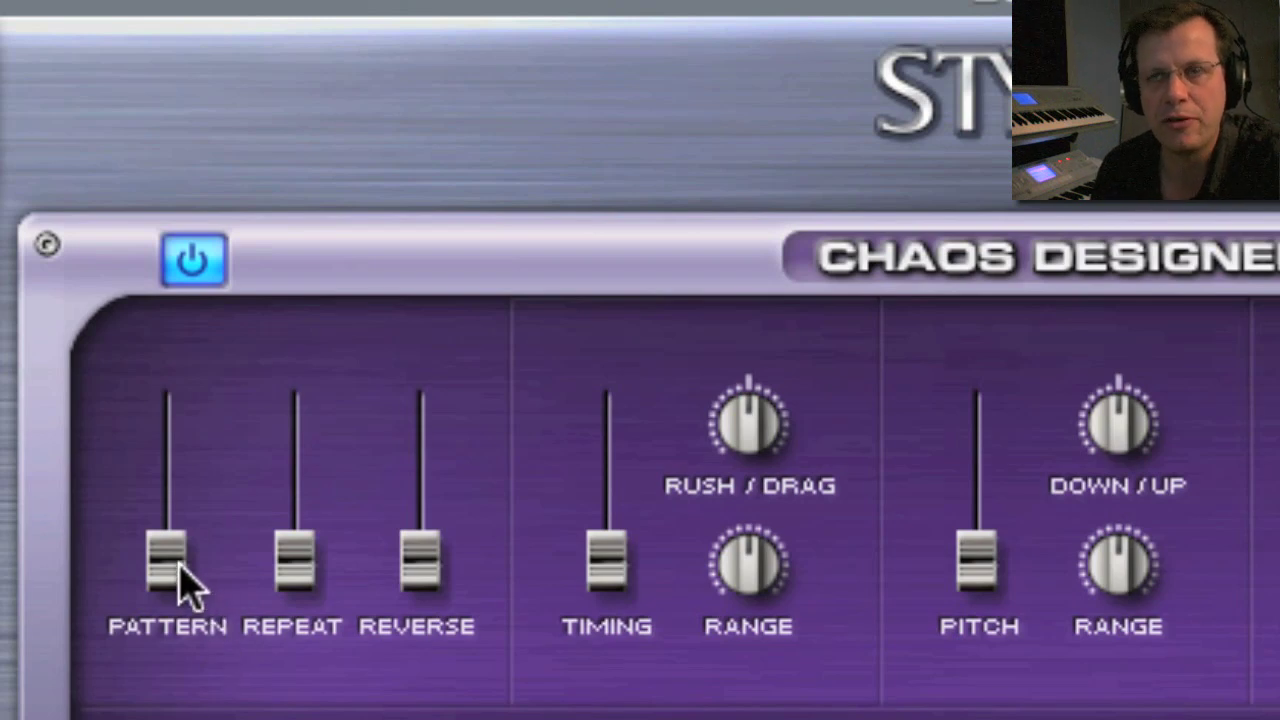
drag(174, 566, 170, 715)
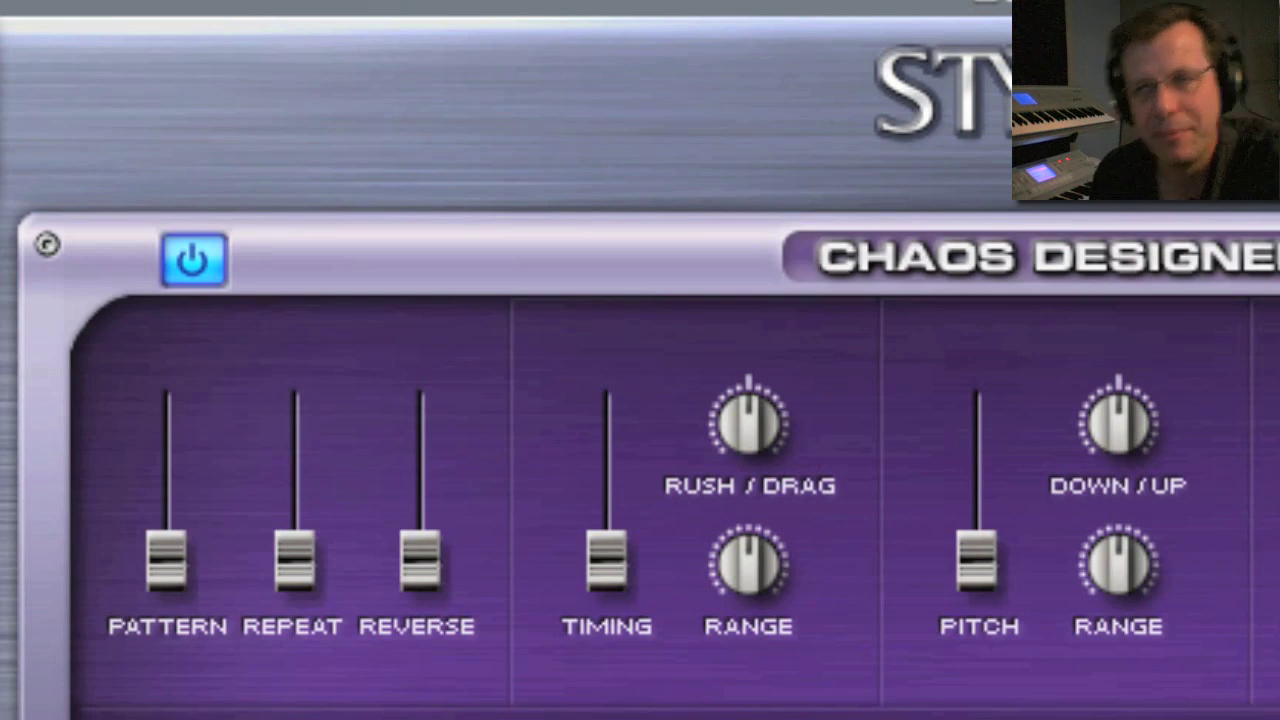
- Test the Chaos Designer's Repeat amount at a high setting and return it to zero
drag(305, 580, 300, 455)
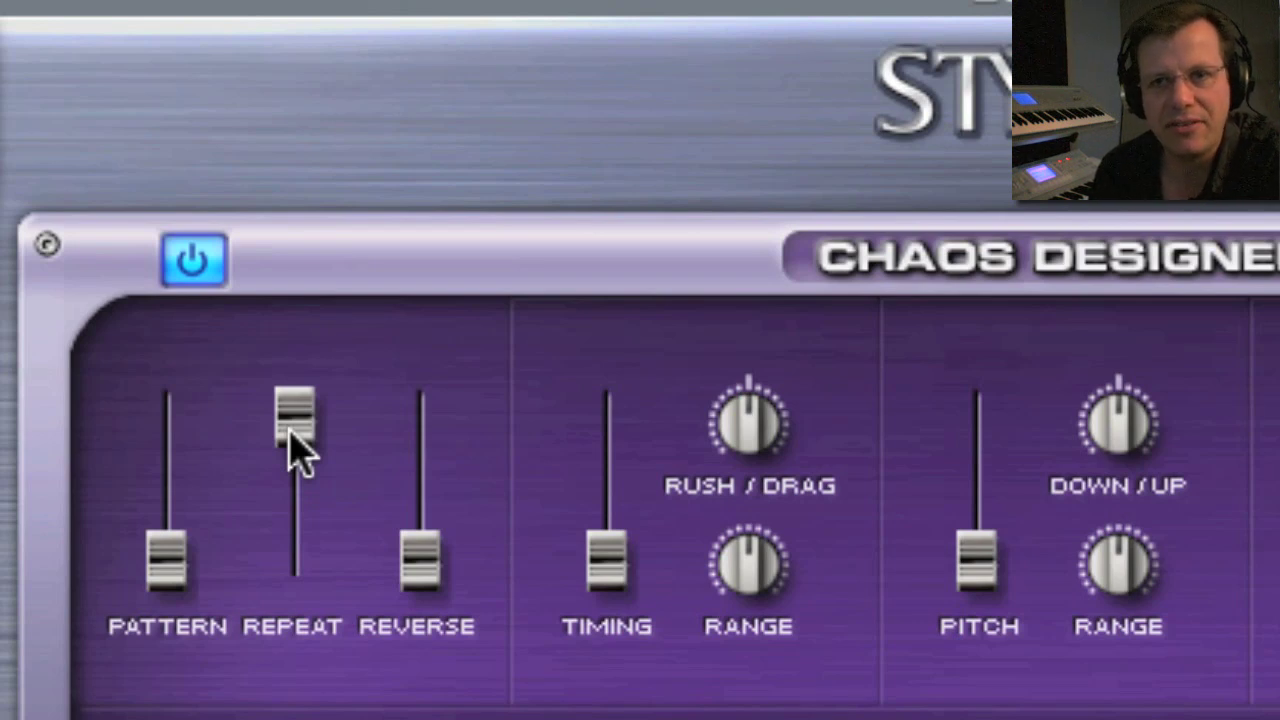
drag(297, 509, 297, 600)
- Try the loop's Reverse switch in the edit settings, and test the Chaos Designer's Reverse amount at about one third before resetting it to zero
mouse_move(420, 583)
mouse_down()
mouse_move(423, 466)
mouse_move(439, 416)
mouse_move(421, 558)
mouse_up()
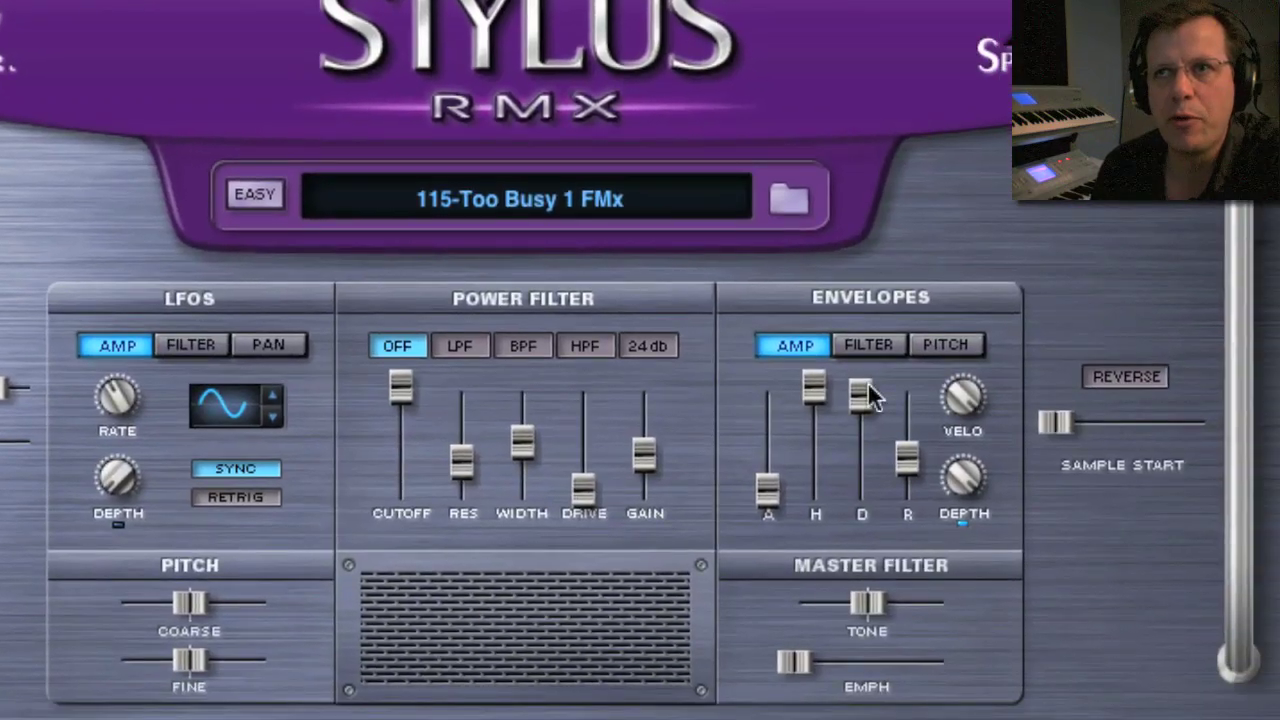
click(1147, 384)
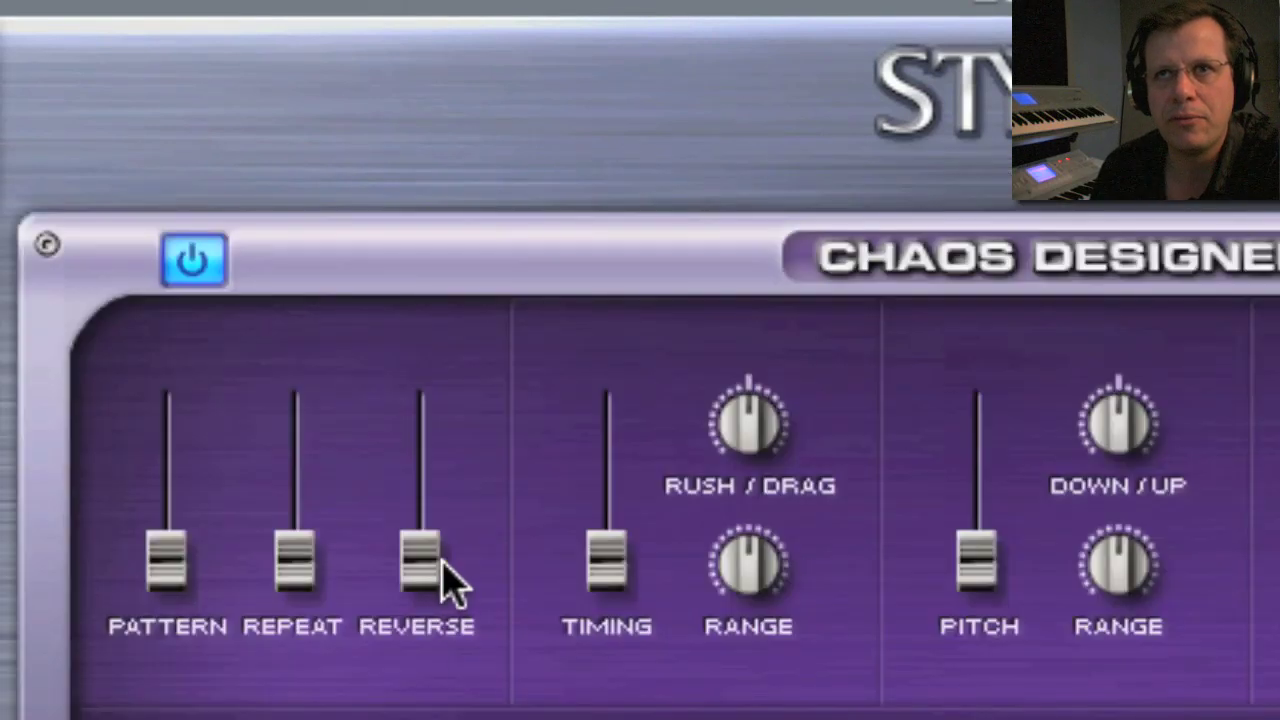
drag(437, 557, 424, 522)
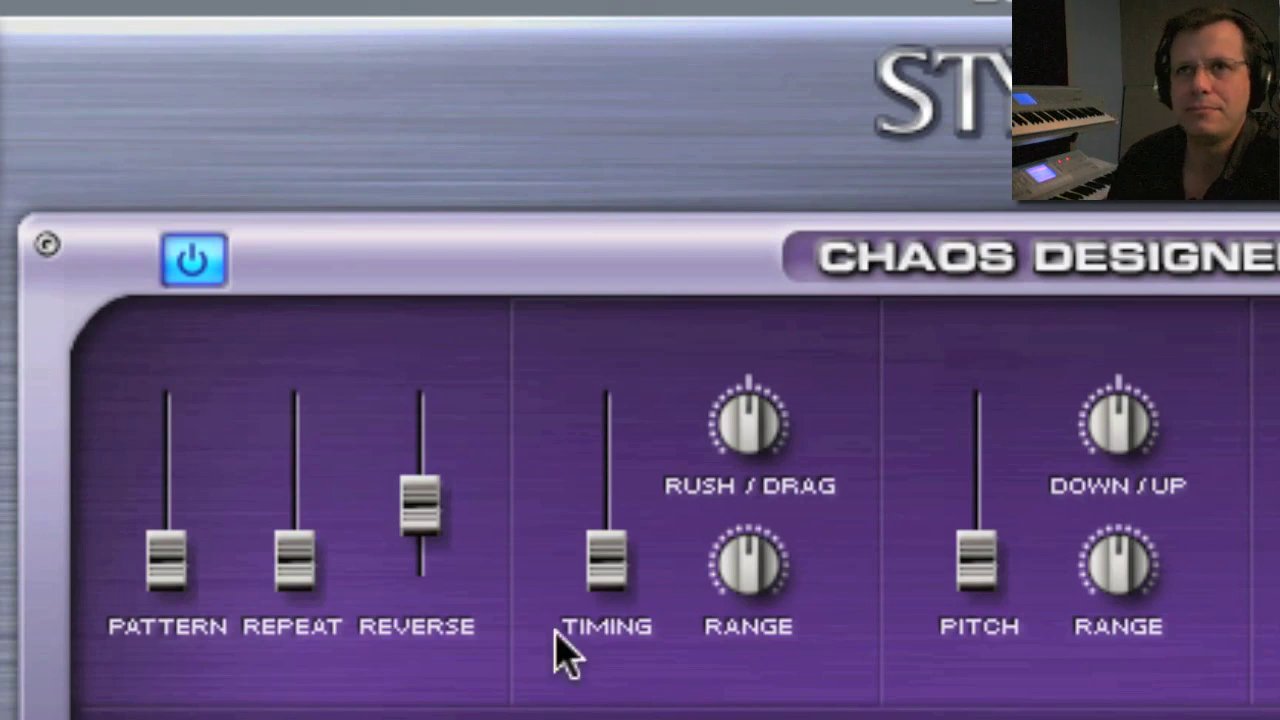
drag(440, 520, 432, 568)
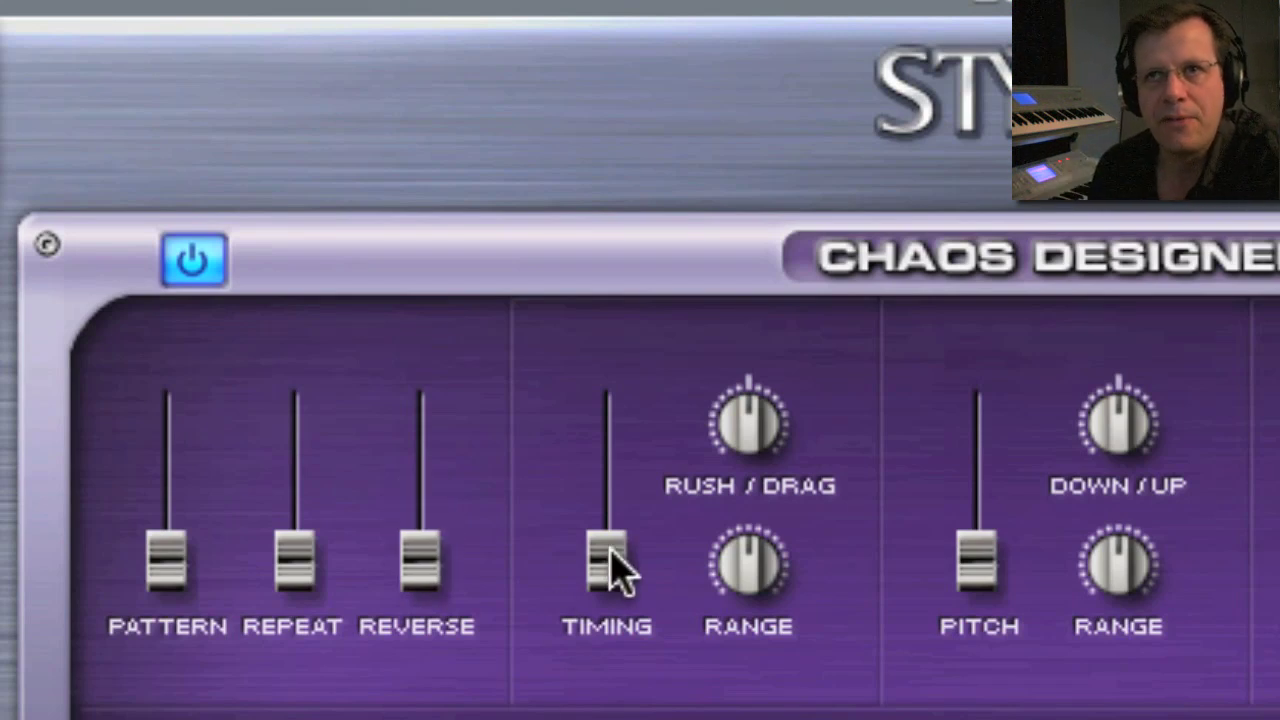
- Test Timing at full amount with maximum Range and Rush / Drag at both extremes, and return the Timing amount to zero
drag(612, 572, 609, 337)
drag(755, 555, 757, 294)
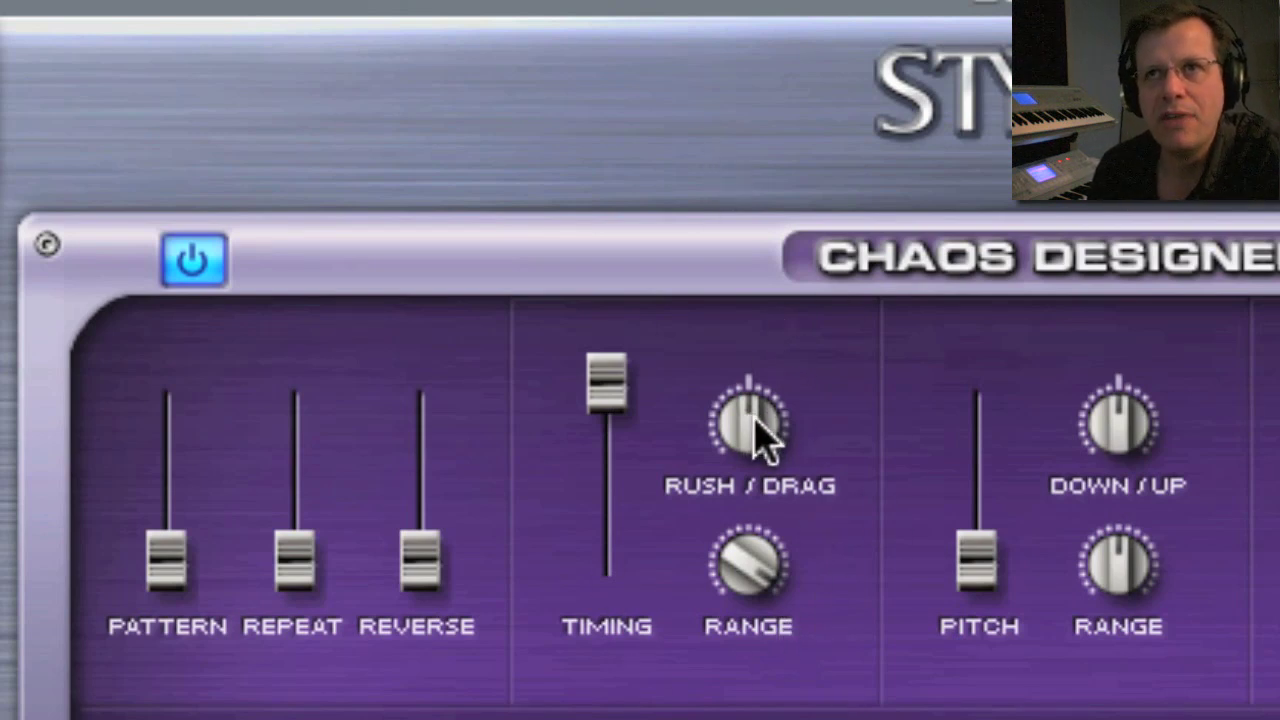
drag(757, 430, 757, 400)
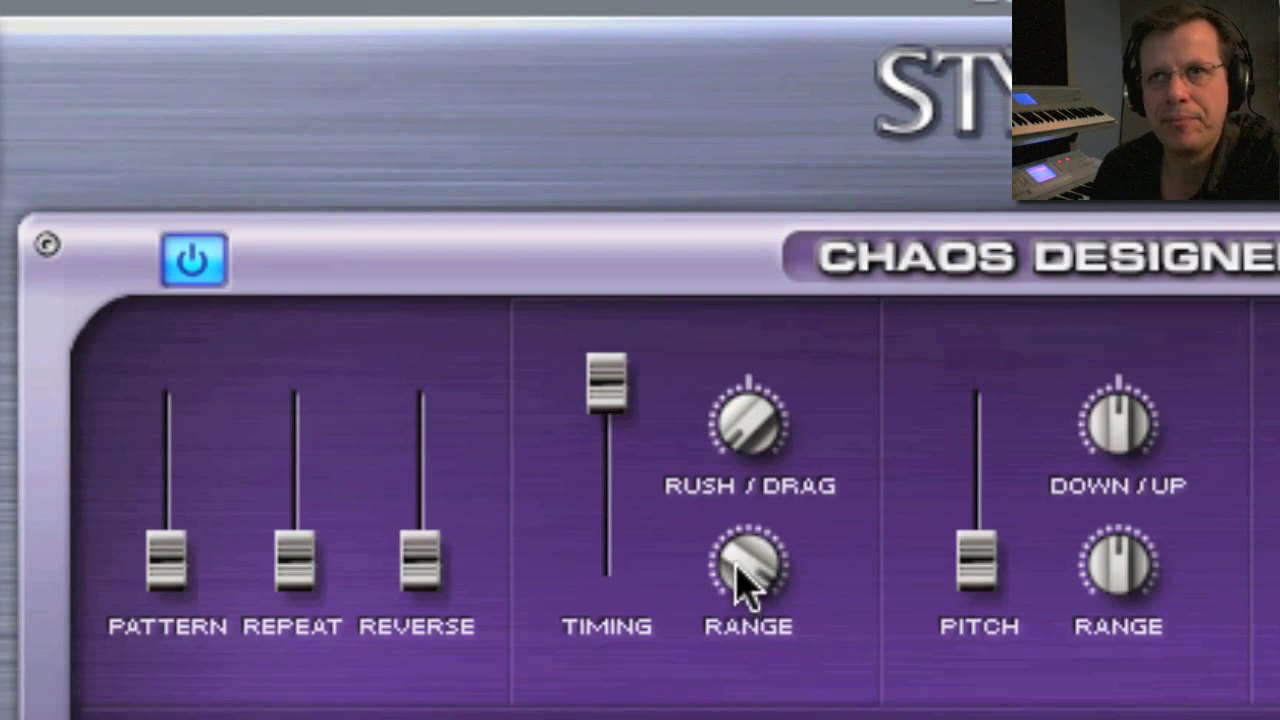
drag(749, 429, 749, 415)
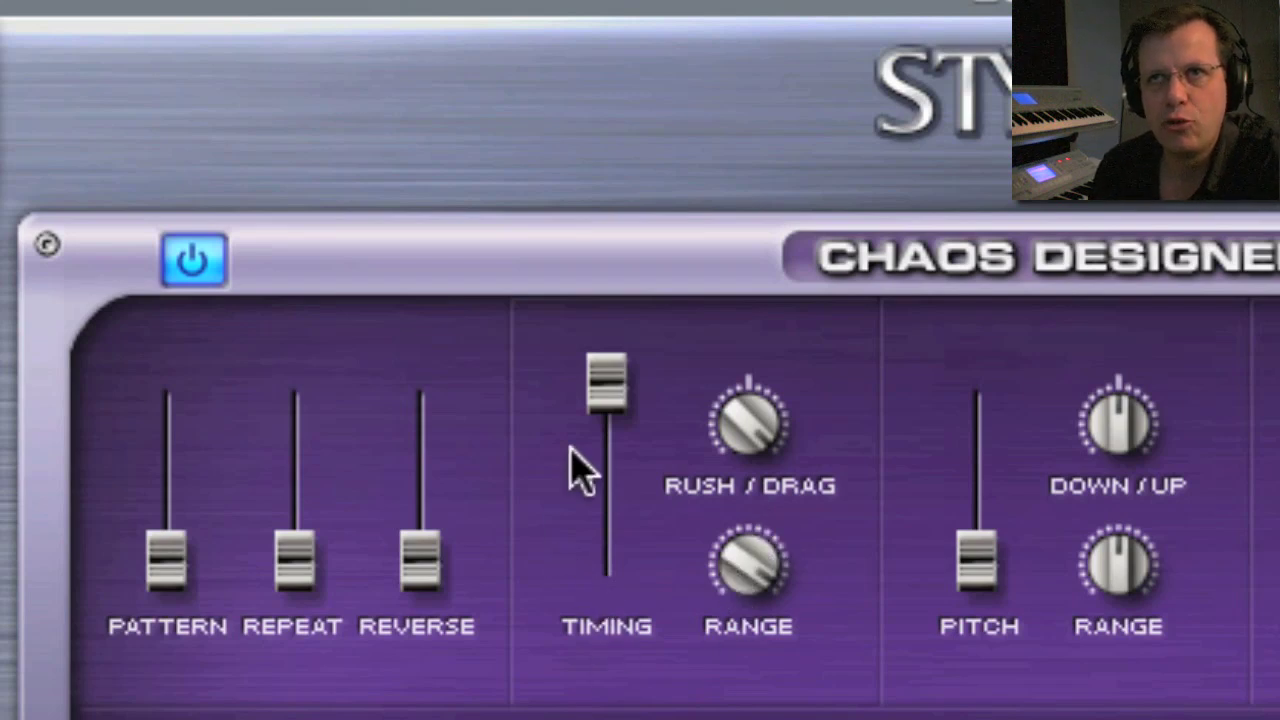
drag(606, 383, 606, 560)
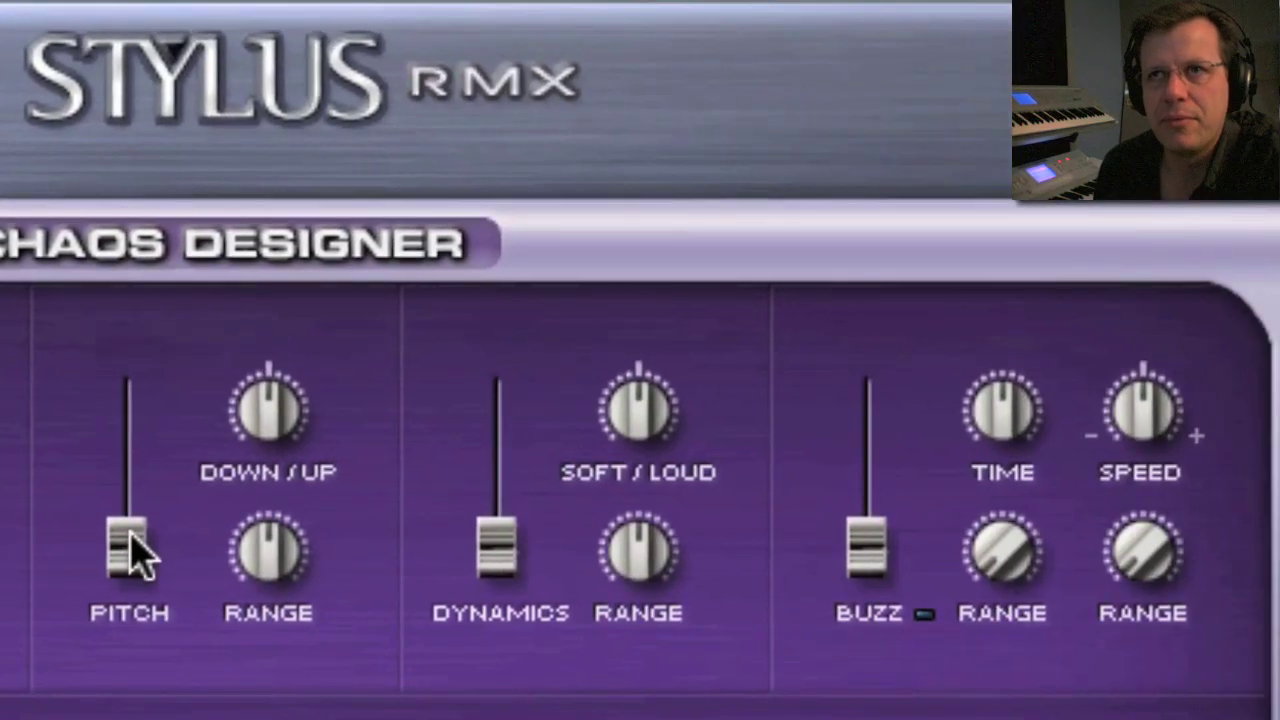
- Raise the Pitch amount to a high setting, and set its Down / Up and Range knobs to maximum
drag(981, 556, 990, 488)
drag(133, 460, 135, 402)
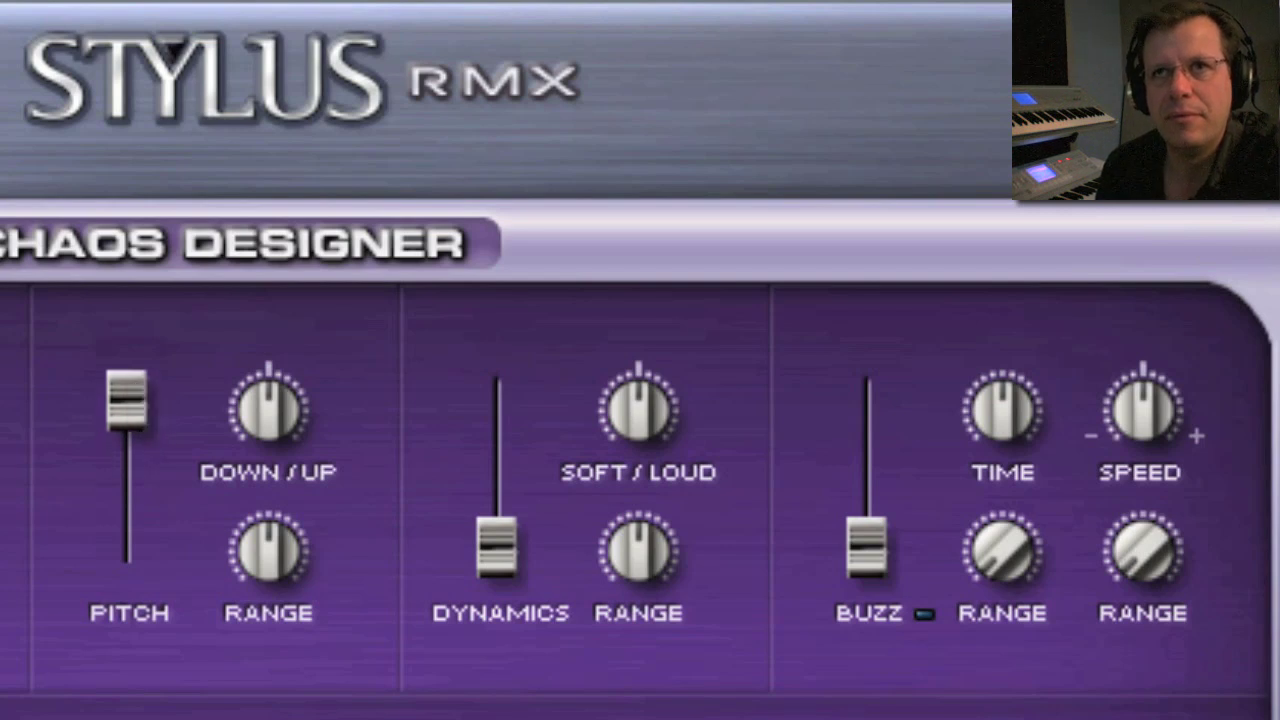
drag(286, 406, 277, 430)
drag(270, 535, 277, 551)
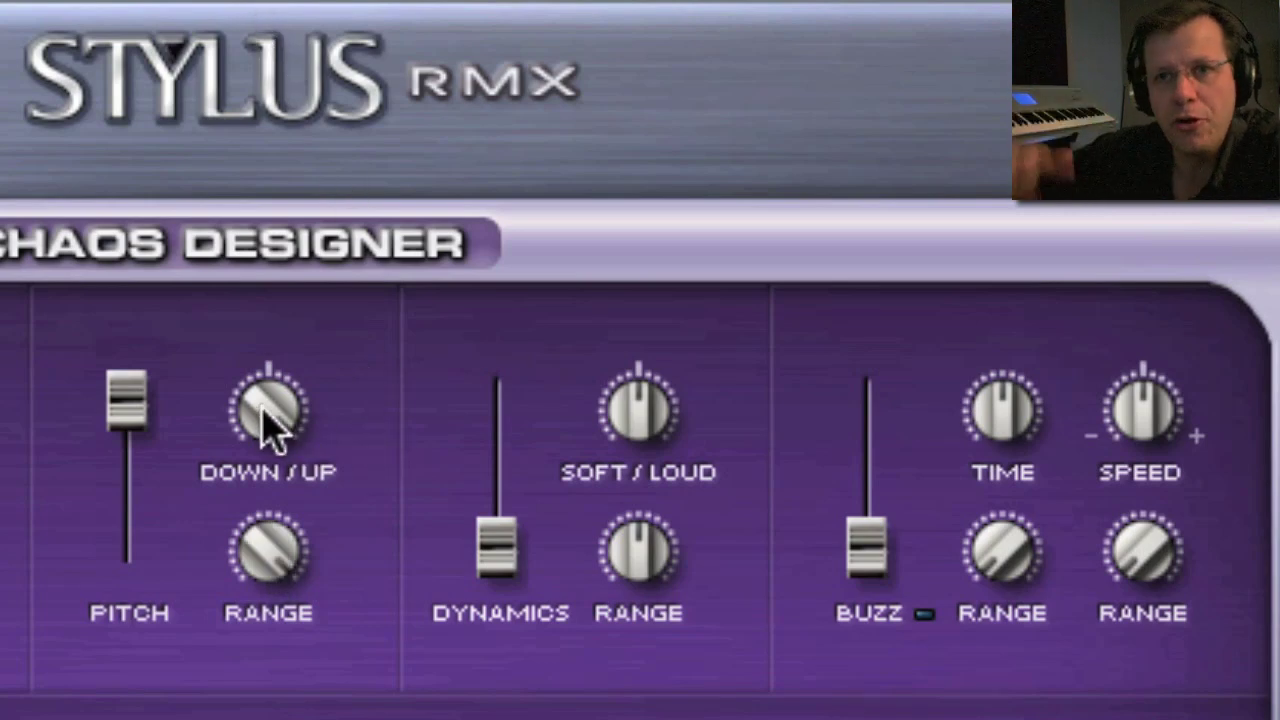
- Set Pitch Down / Up to minimum and back to about centre with a reduced Range, and return the Pitch amount to zero
drag(270, 415, 240, 555)
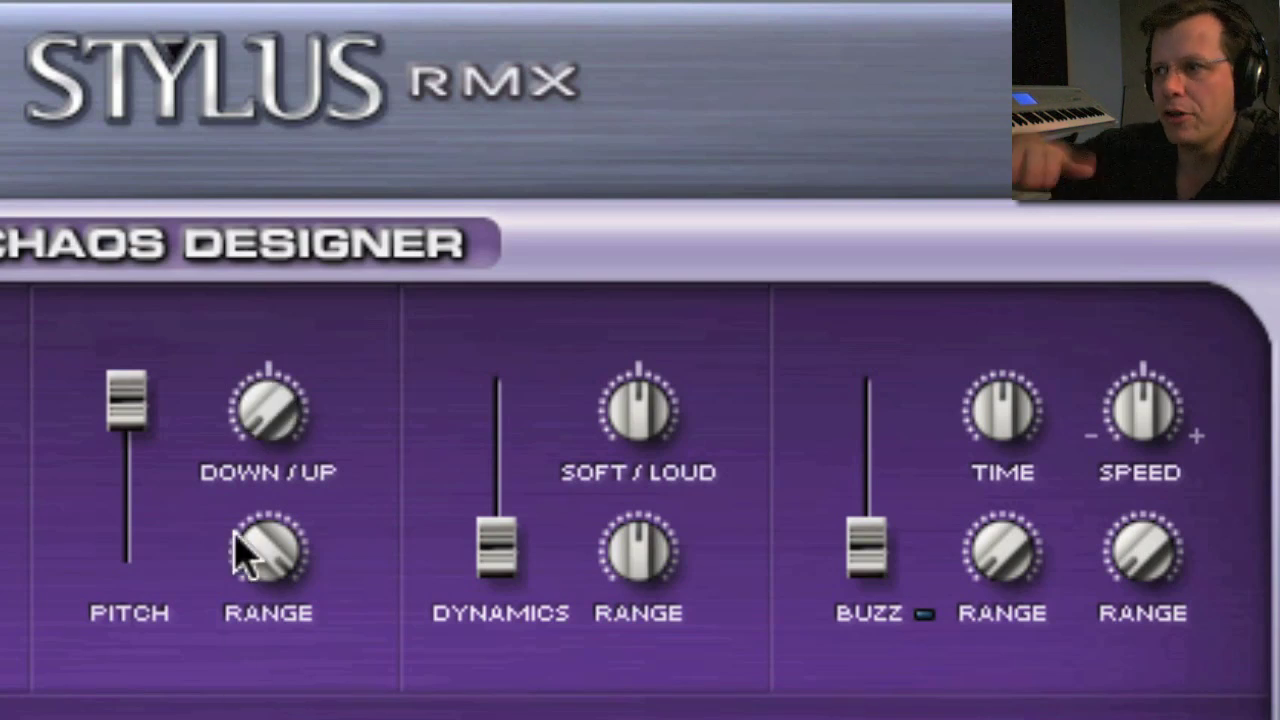
drag(251, 549, 251, 570)
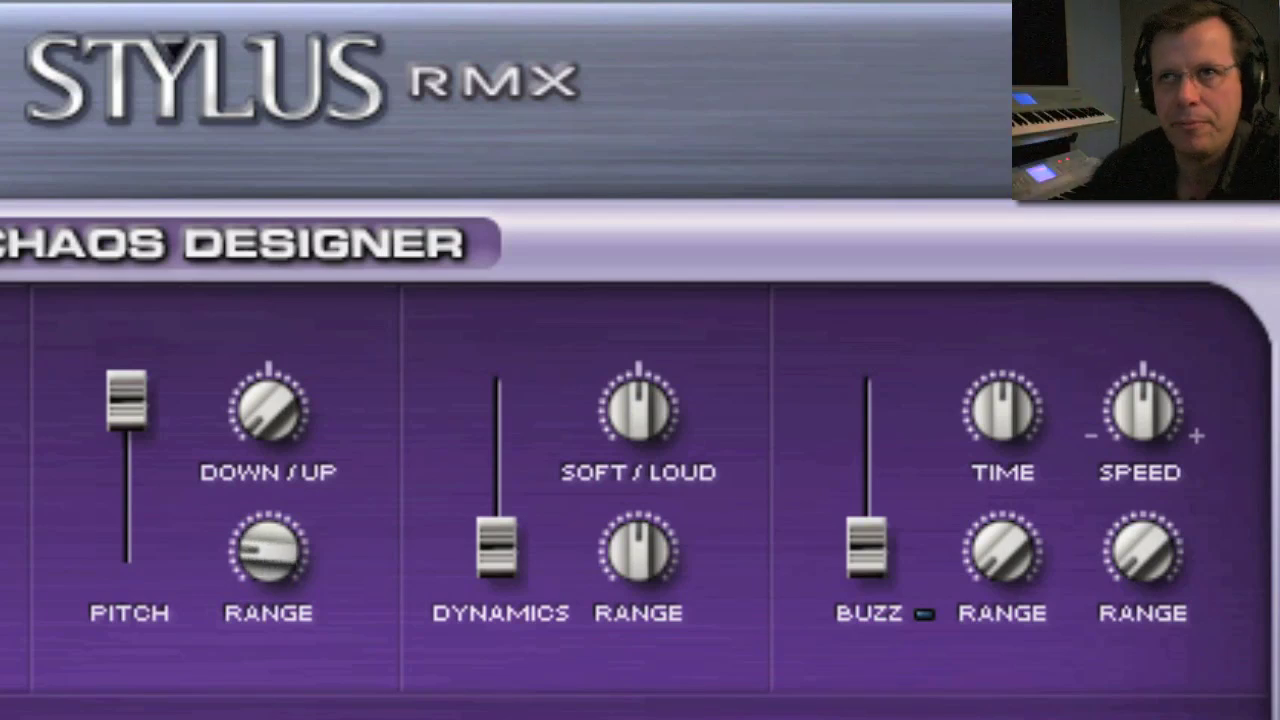
drag(286, 434, 307, 162)
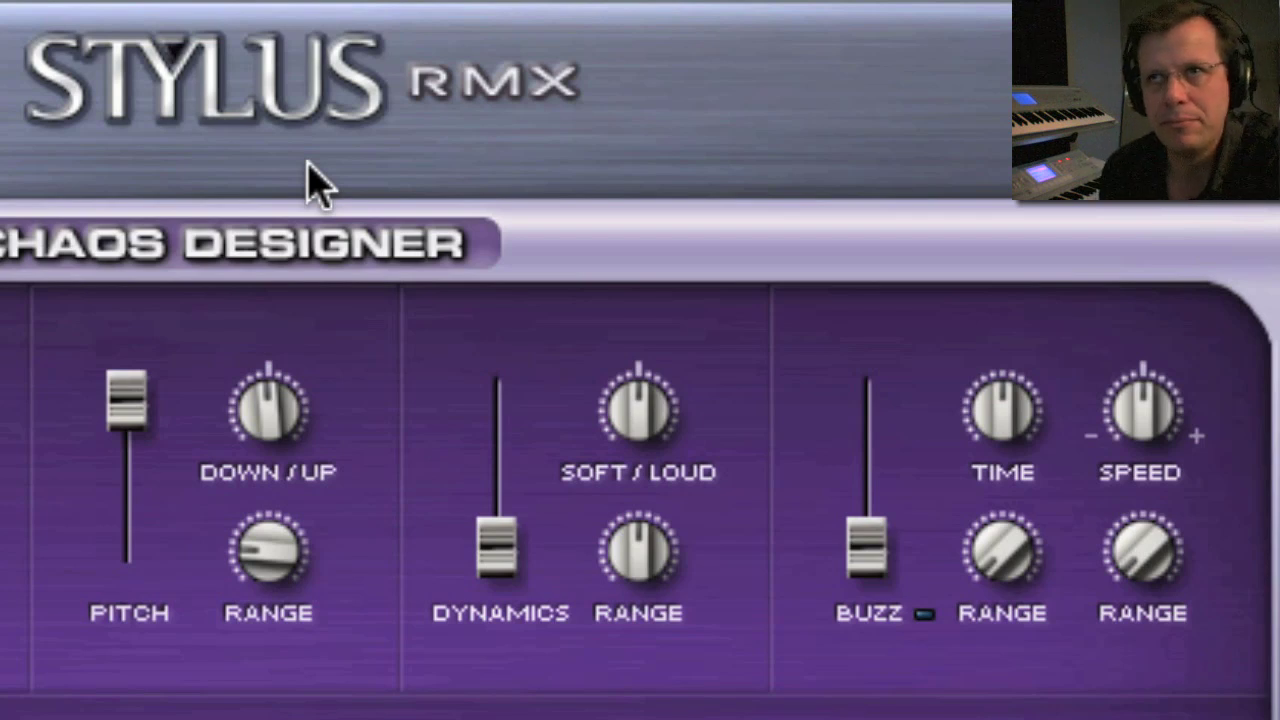
drag(308, 166, 314, 166)
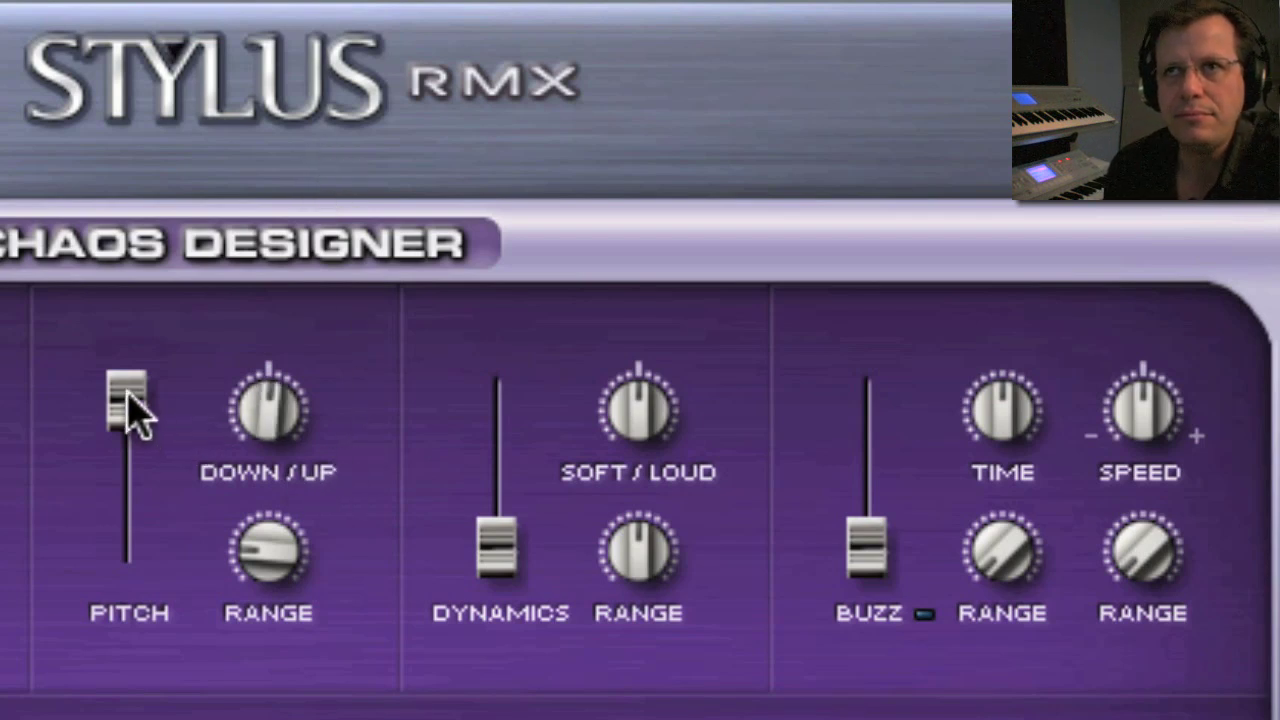
drag(129, 400, 127, 545)
- Raise the Chaos Designer's Dynamics amount to maximum, and try different Velo settings on the amp envelope in the edit settings
drag(497, 563, 497, 480)
drag(510, 282, 528, 106)
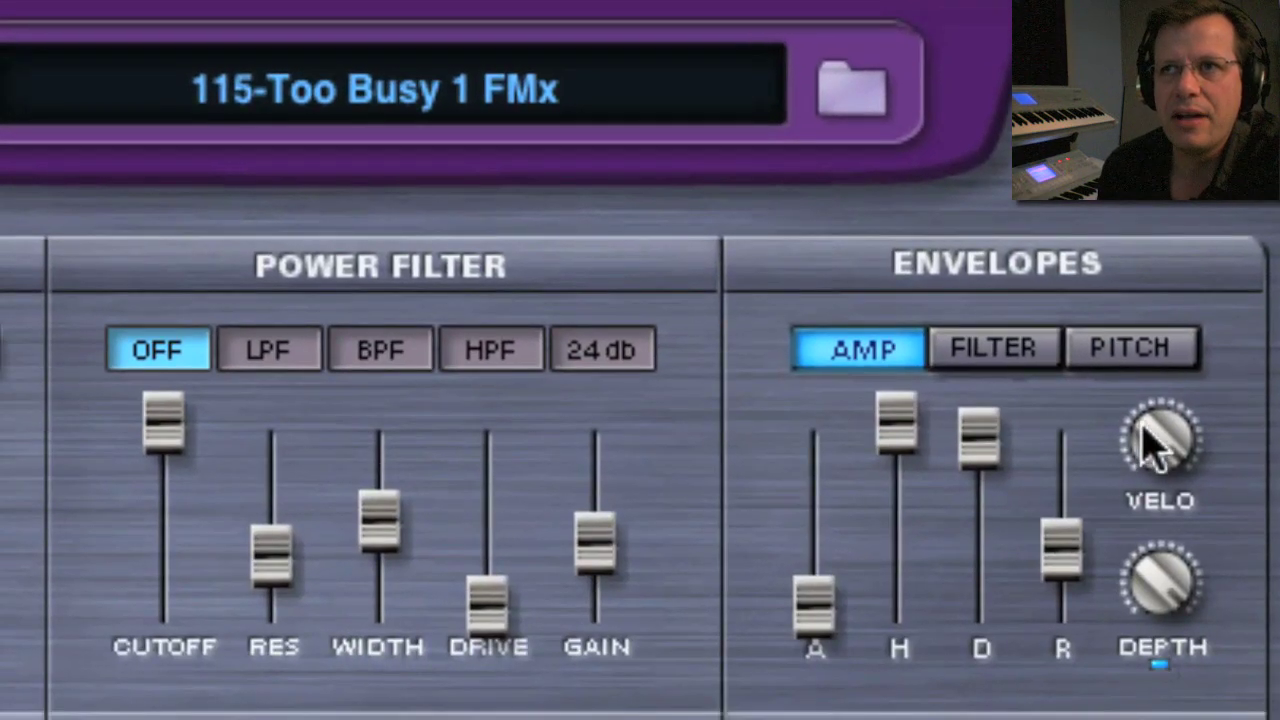
drag(1134, 451, 1134, 430)
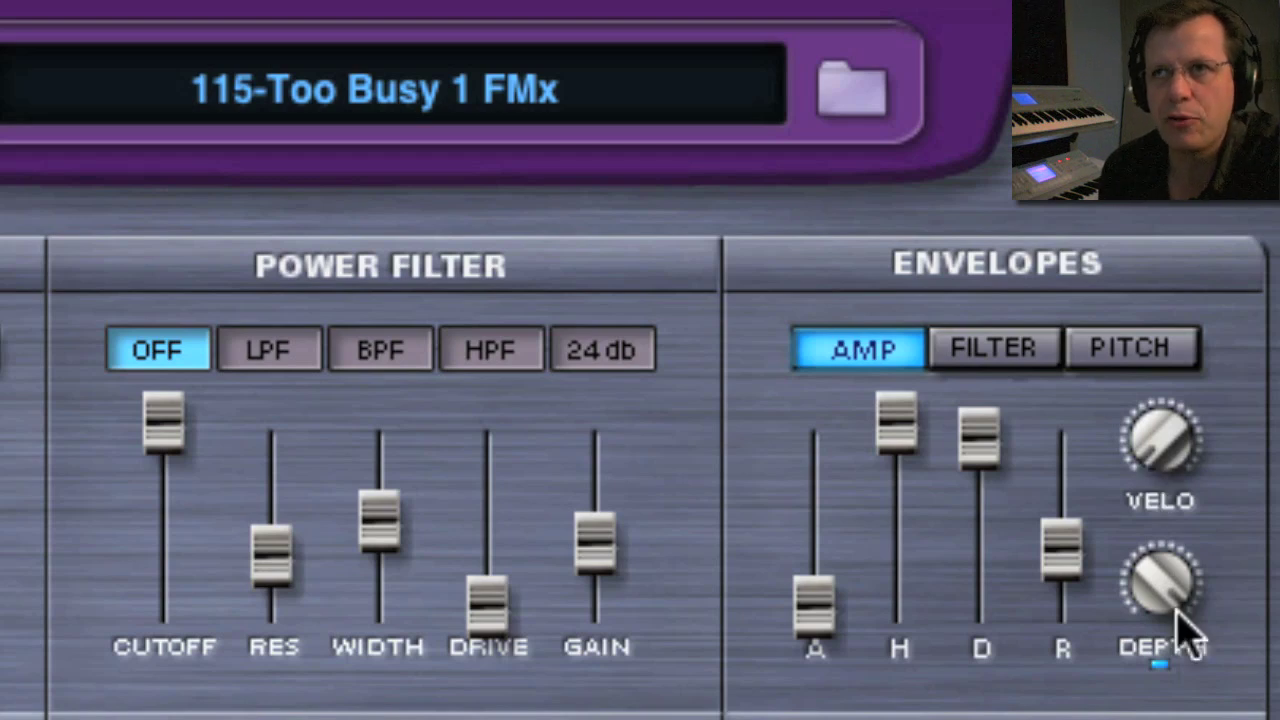
drag(1166, 449, 1166, 420)
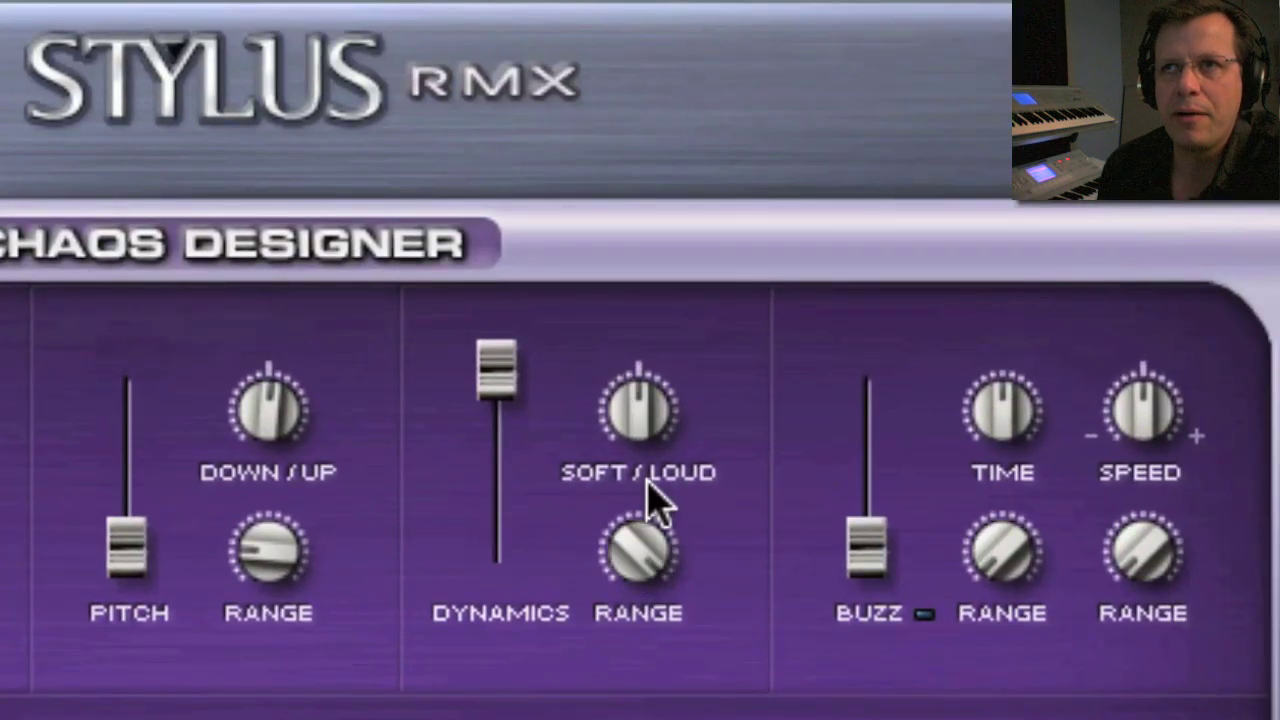
- Set the Soft / Loud bias of the Dynamics section fully to soft
drag(632, 412, 632, 385)
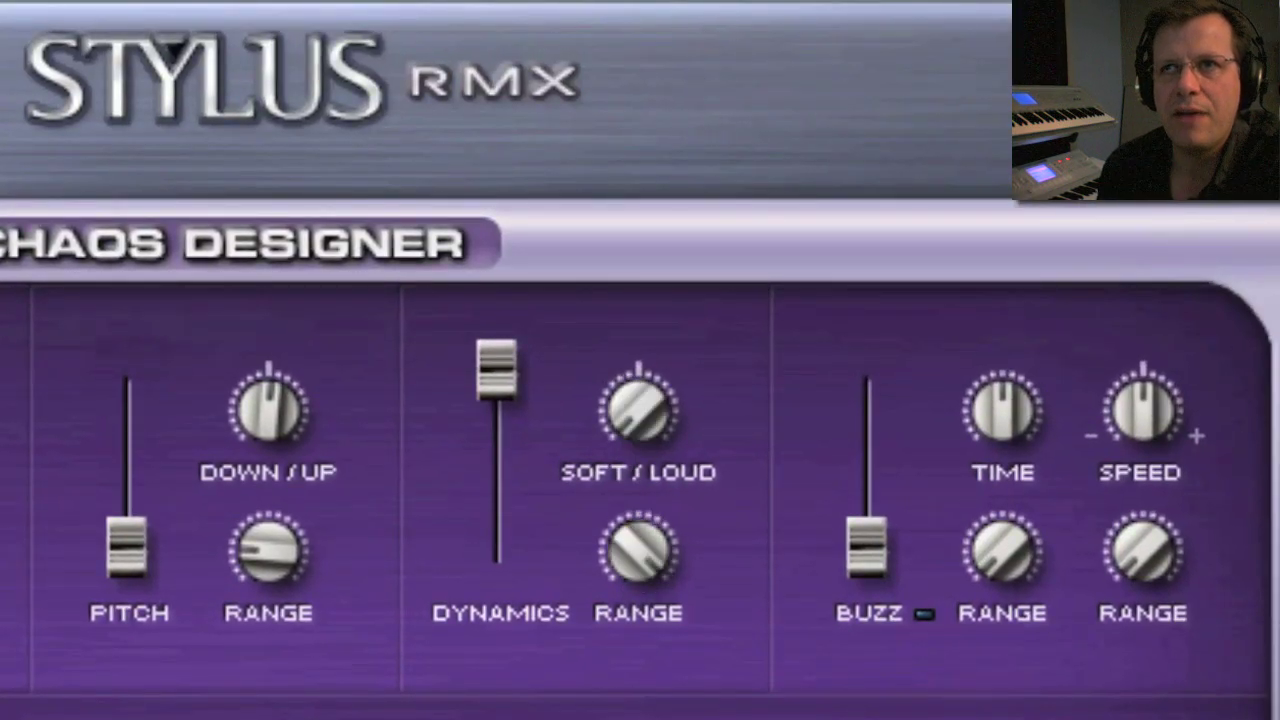
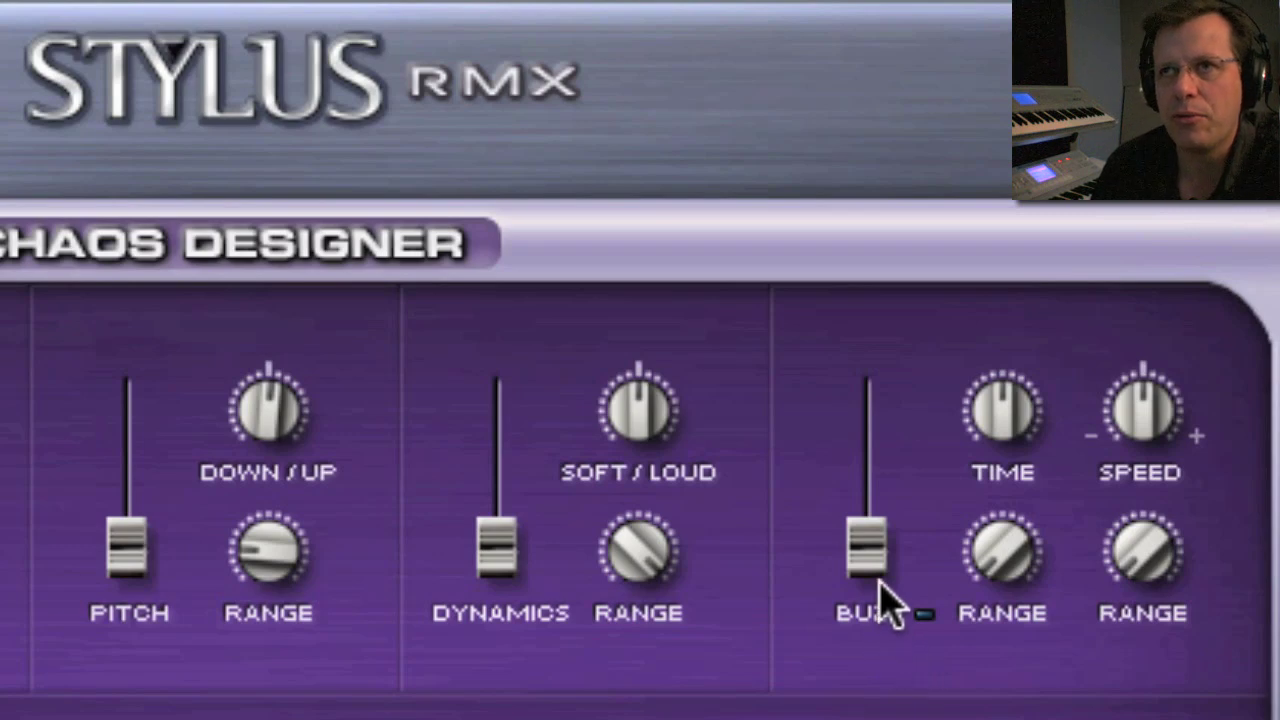
- Try the Chaos Designer's Buzz amount at maximum and low levels, set its Time knob low, and return Buzz to zero
drag(878, 583, 845, 253)
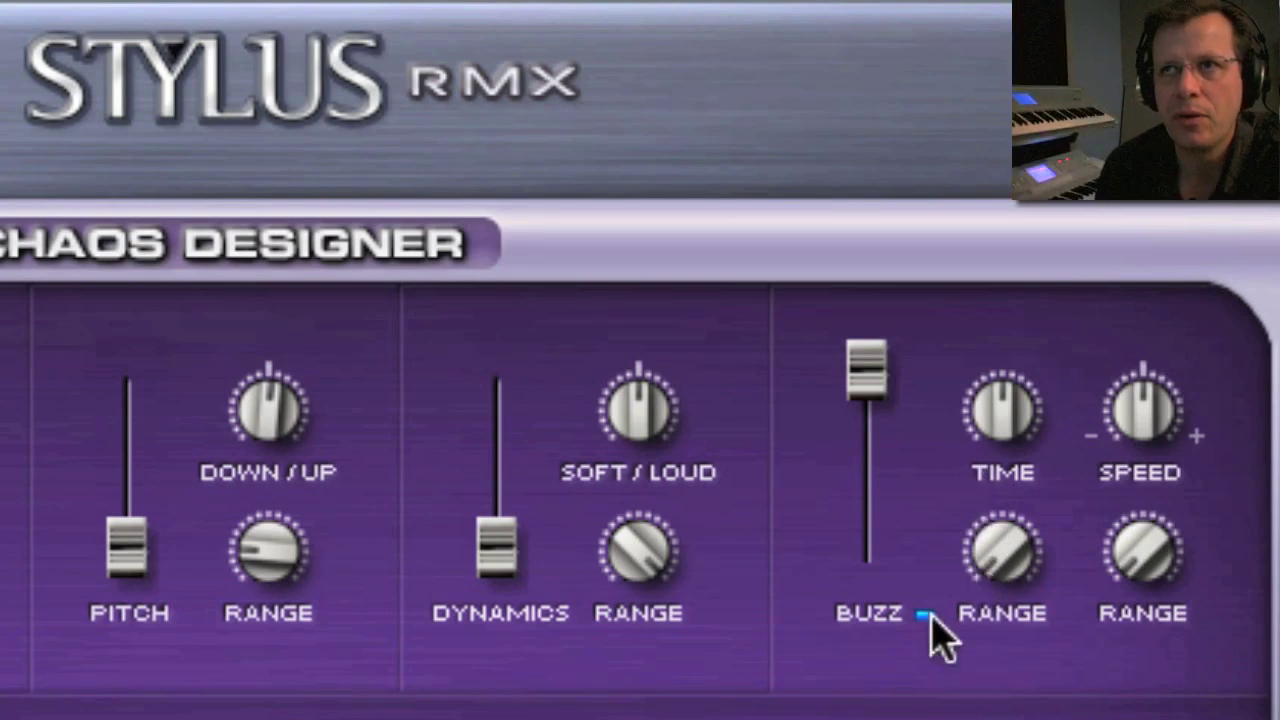
drag(853, 388, 867, 518)
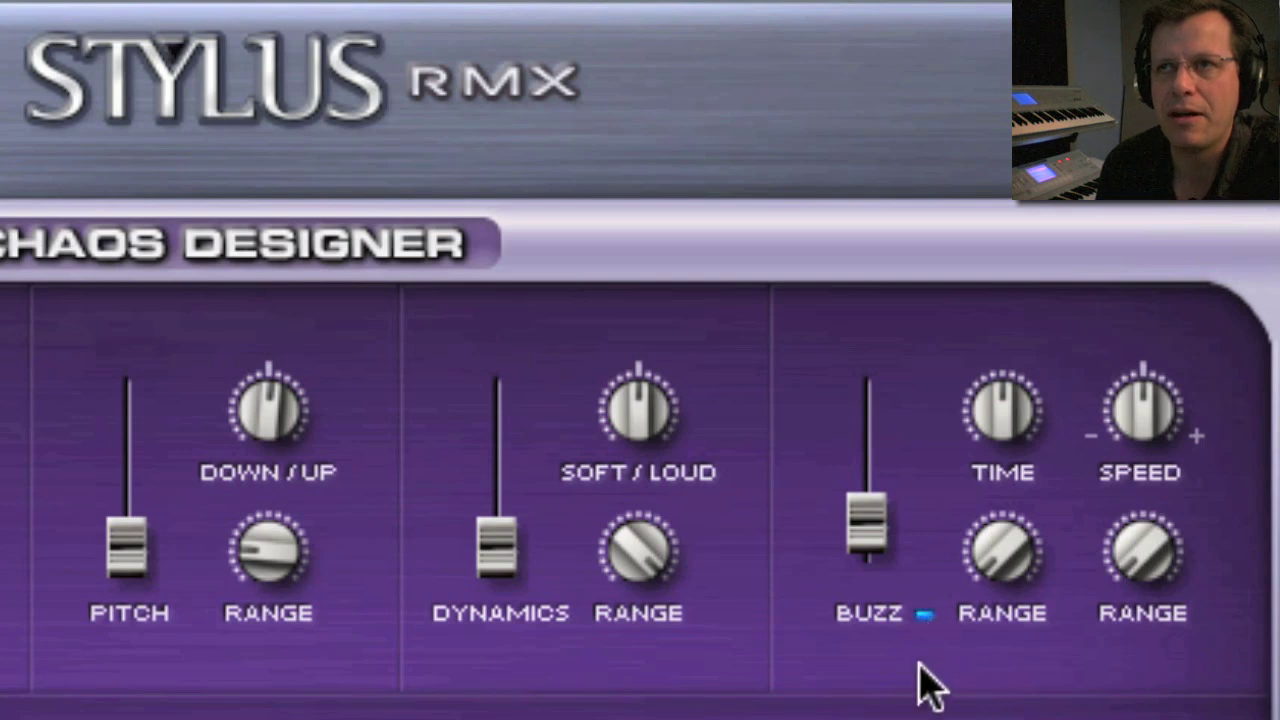
drag(997, 392, 985, 600)
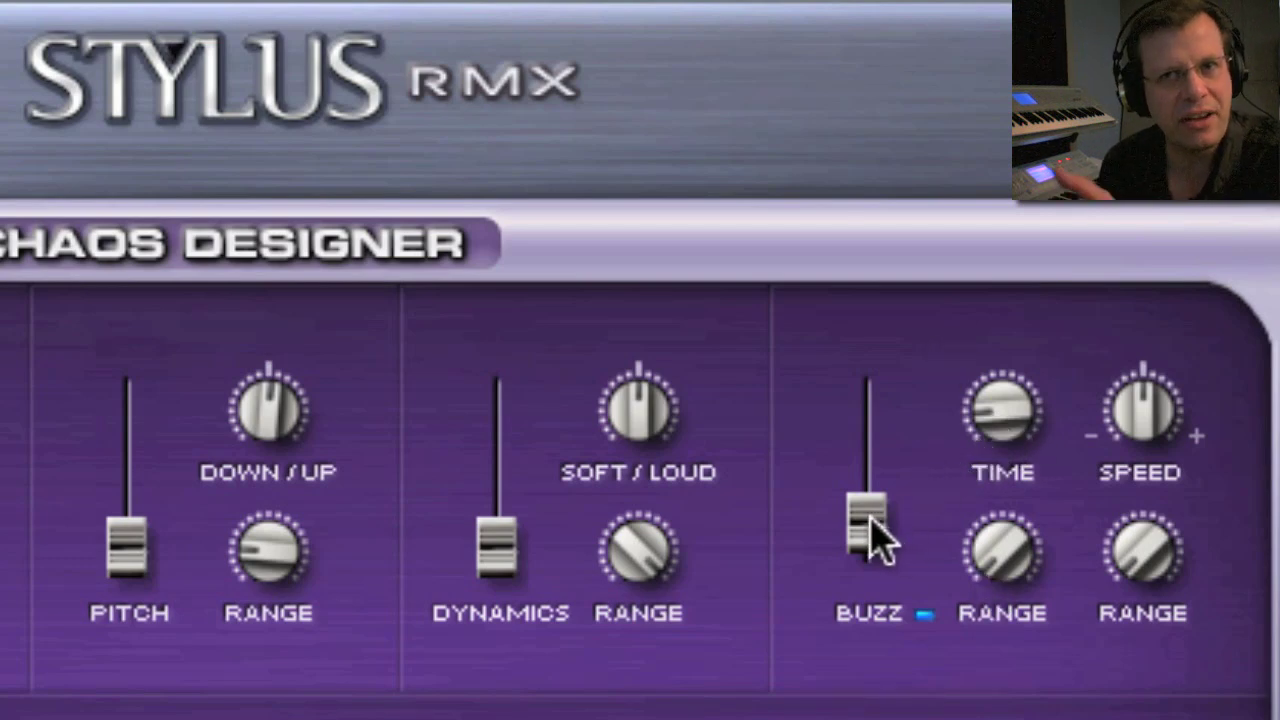
mouse_move(872, 540)
mouse_down()
mouse_move(895, 365)
mouse_move(895, 545)
mouse_move(891, 166)
mouse_move(895, 545)
mouse_up()
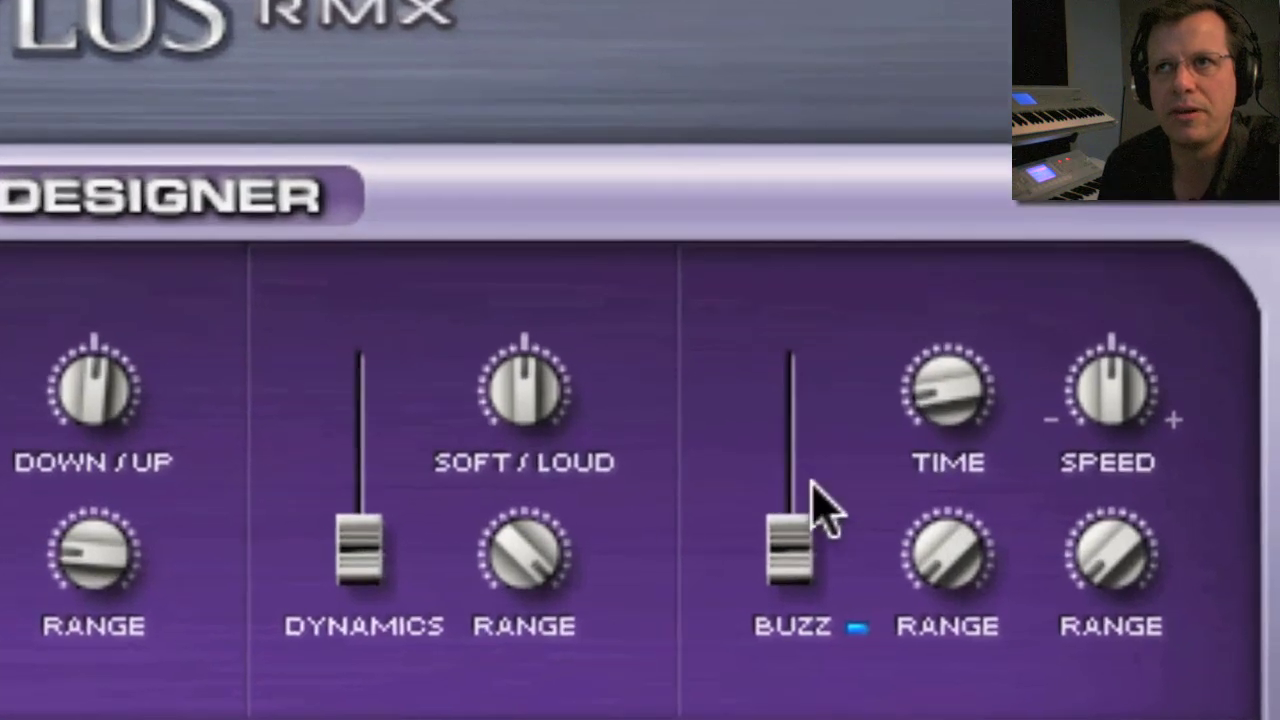
drag(878, 525, 883, 585)
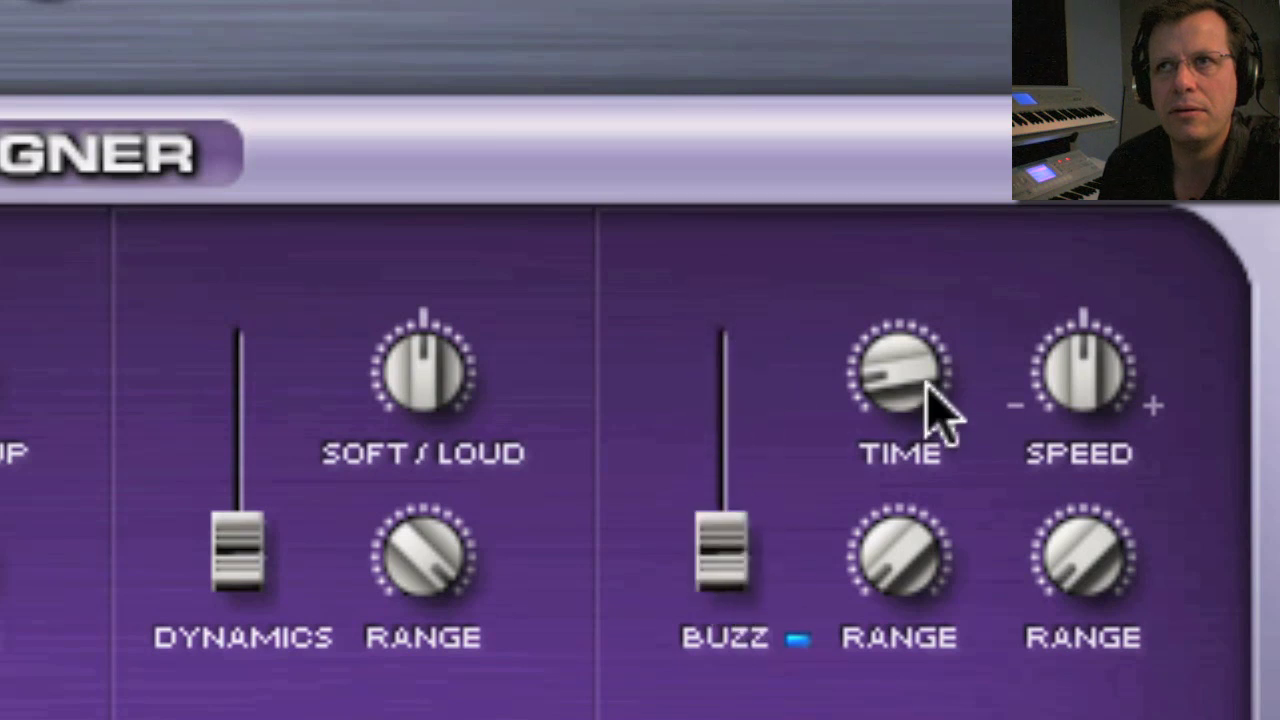
mouse_move(757, 531)
mouse_down()
mouse_move(753, 410)
mouse_move(766, 429)
mouse_move(757, 548)
mouse_up()
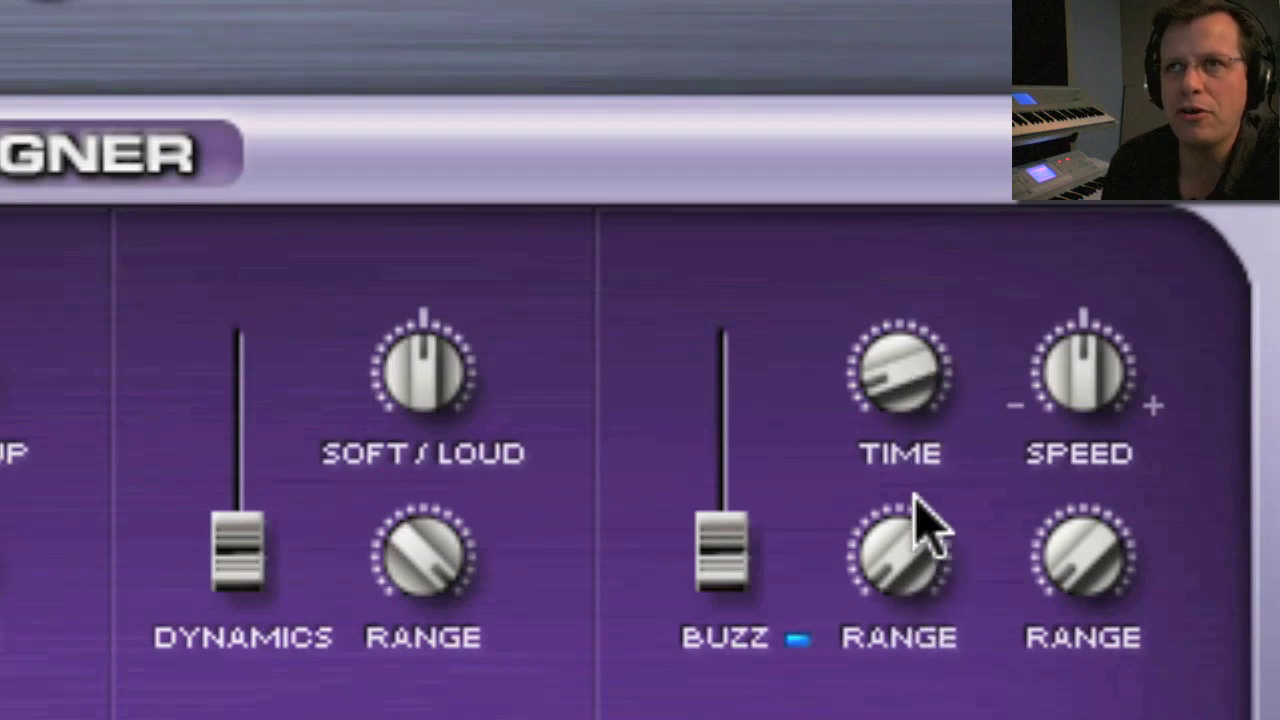
- Raise the Buzz amount to a high level with a high Speed setting, and increase the Time knob's Range
drag(1094, 386, 1073, 281)
drag(730, 551, 734, 386)
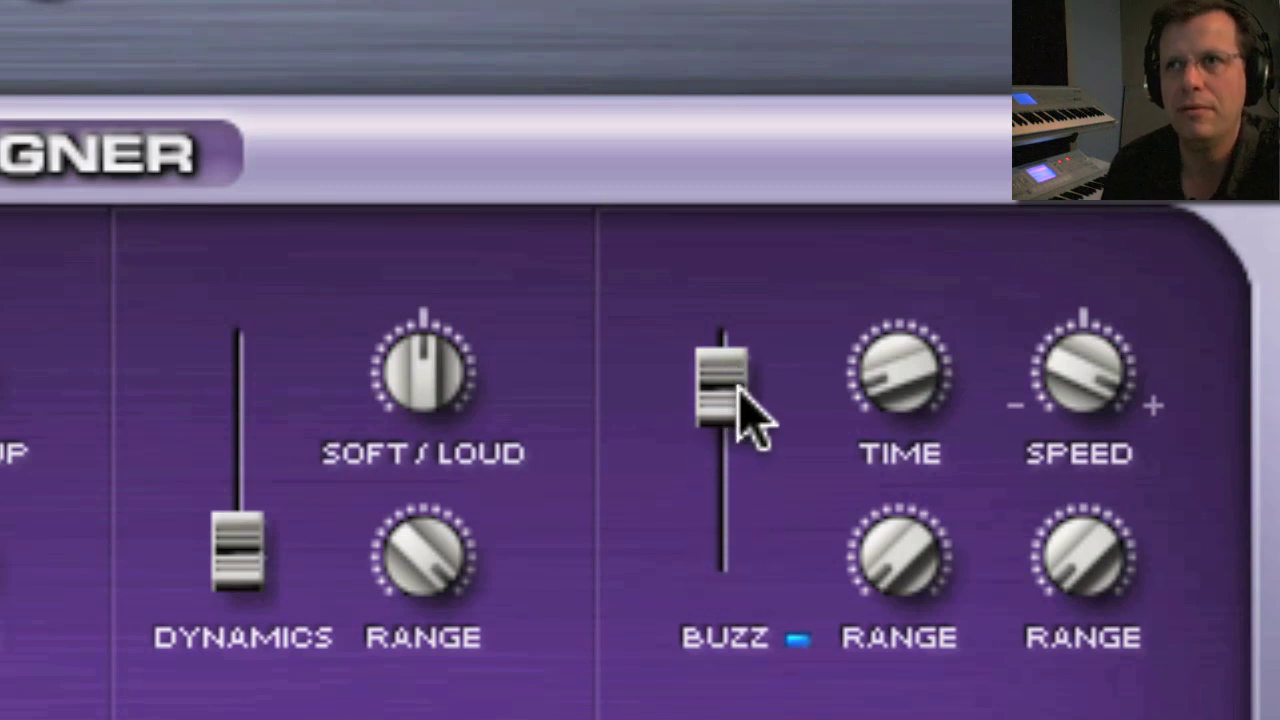
drag(903, 575, 911, 471)
- Set the Buzz Speed low and Time to centre, and raise the Buzz amount to maximum
drag(1050, 420, 1000, 640)
drag(893, 400, 917, 110)
drag(1030, 430, 1071, 314)
drag(735, 380, 740, 312)
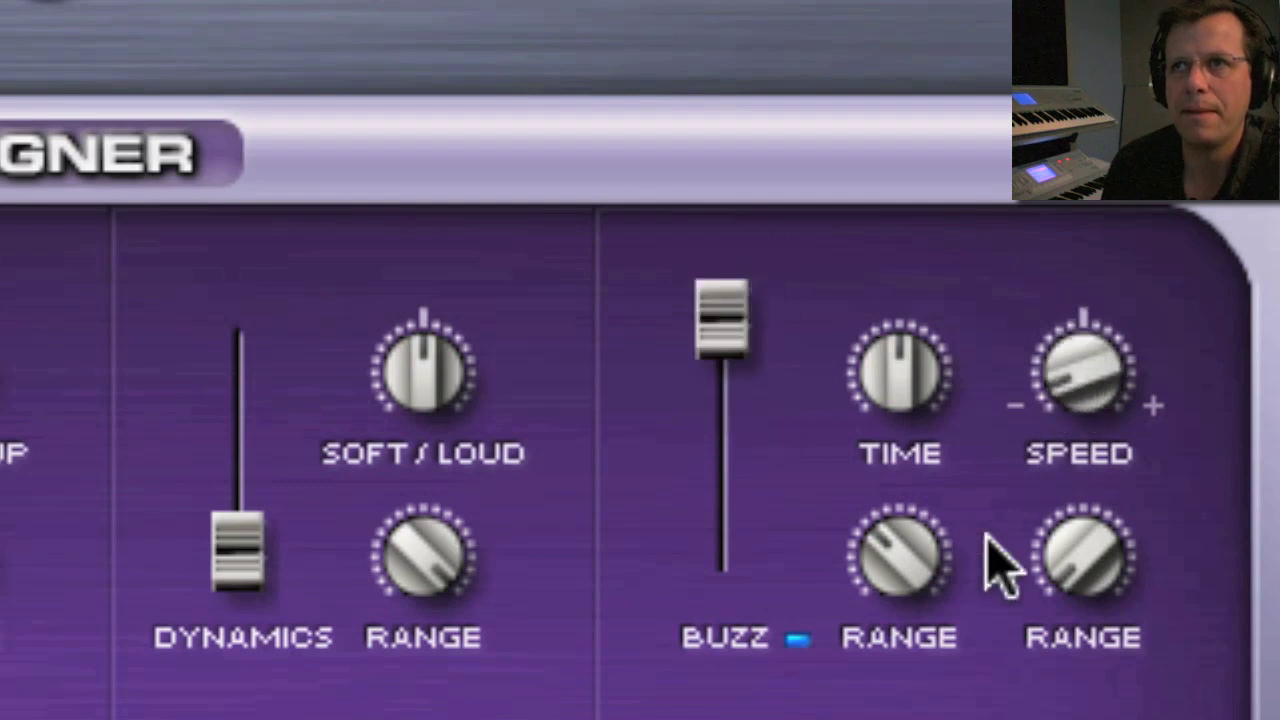
- Set the Buzz section's Time and Speed Range to maximum and its Time Range to minimum, and return the Buzz amount to zero
drag(1057, 571, 1085, 120)
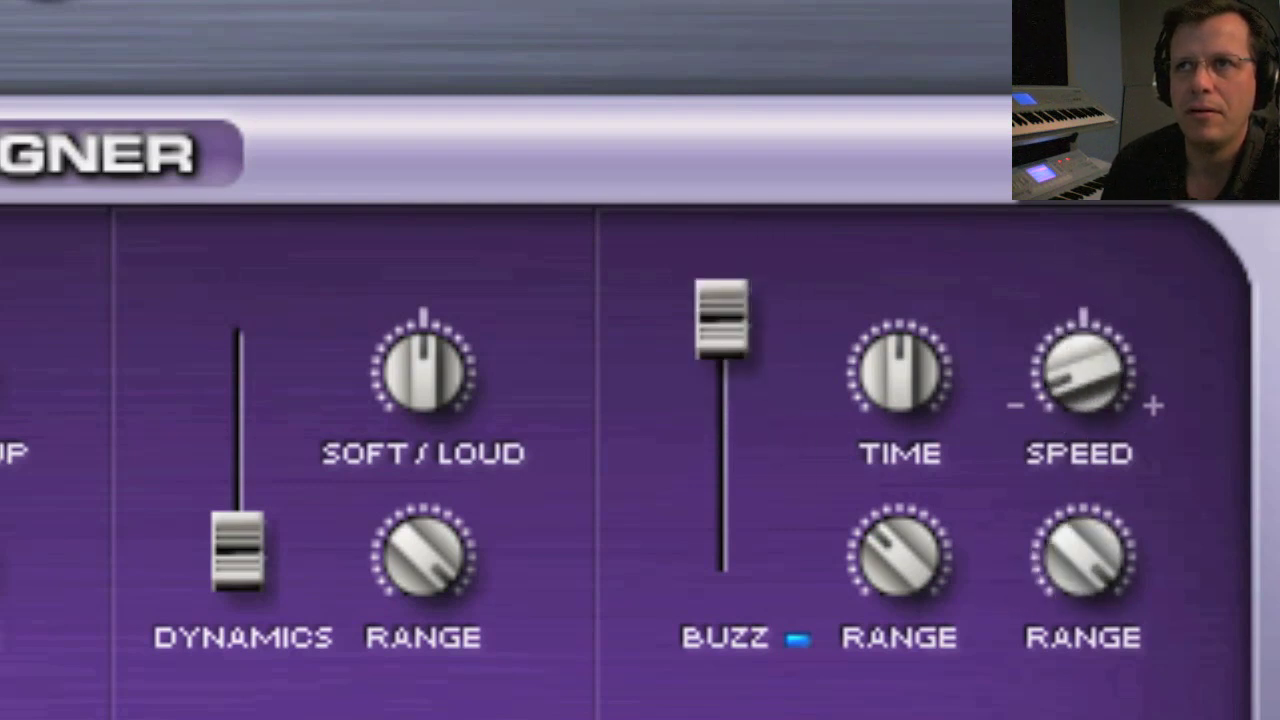
drag(900, 571, 877, 719)
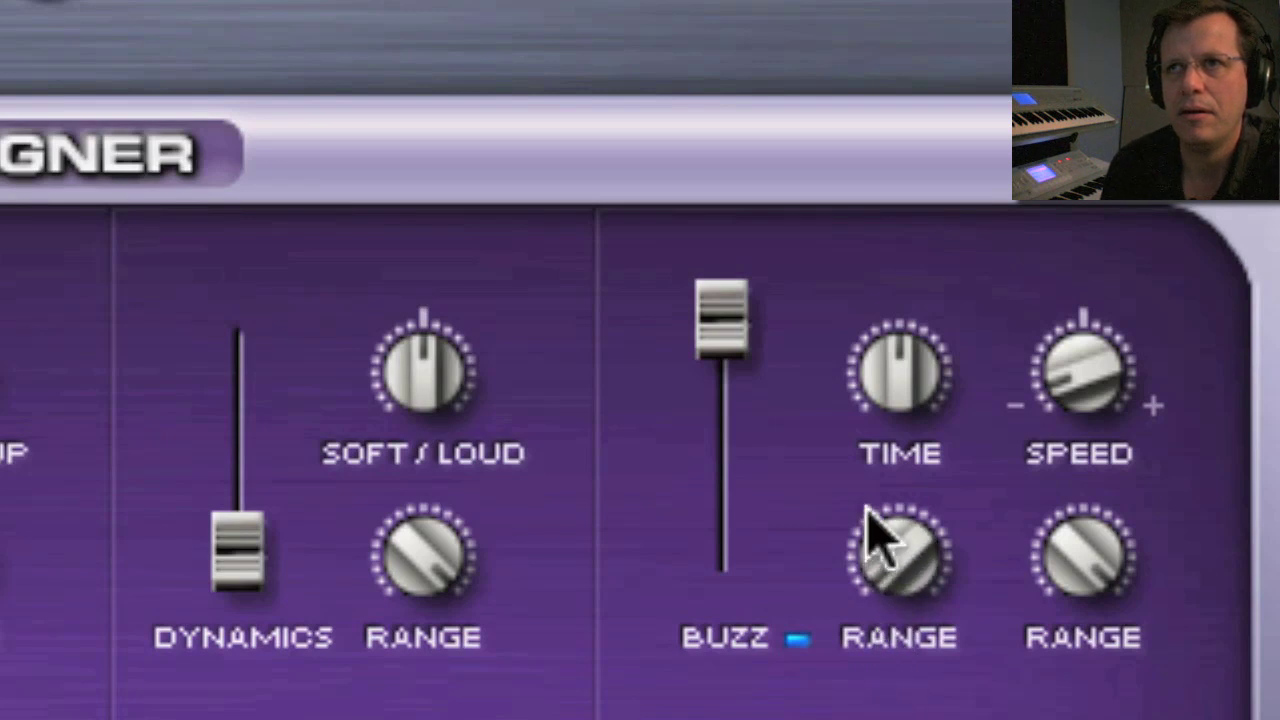
drag(894, 340, 898, 1)
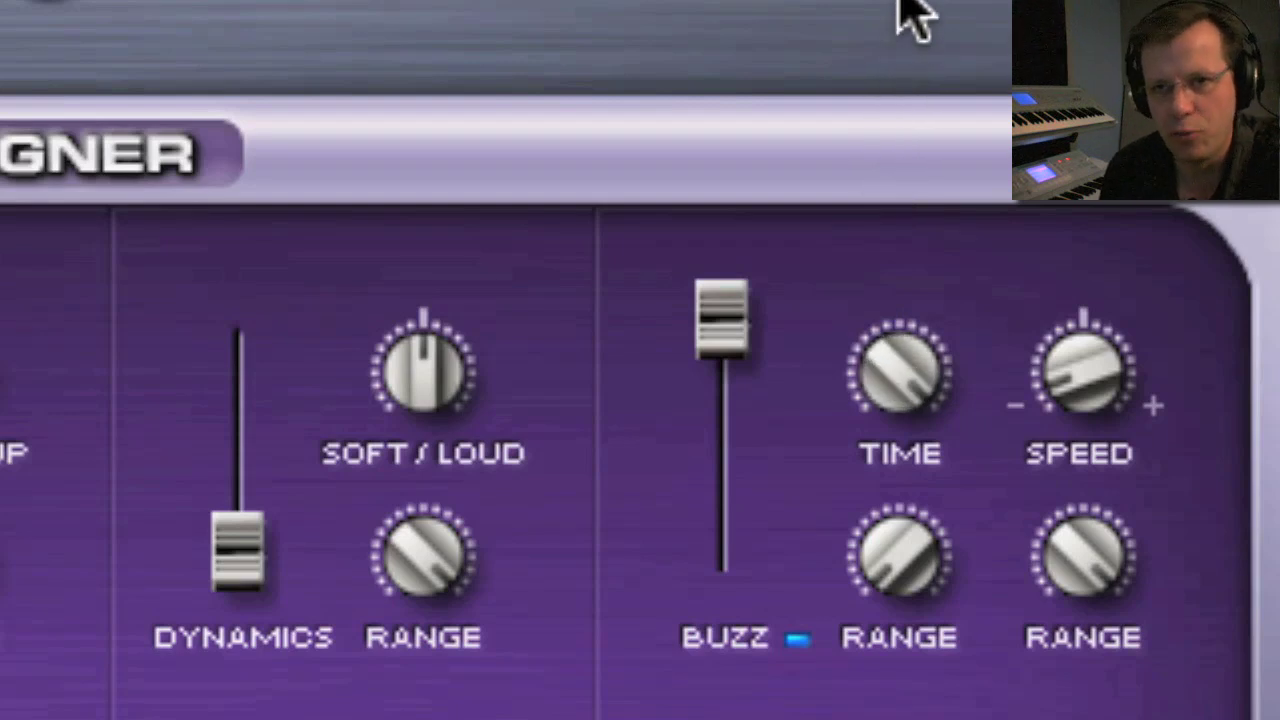
drag(744, 296, 838, 70)
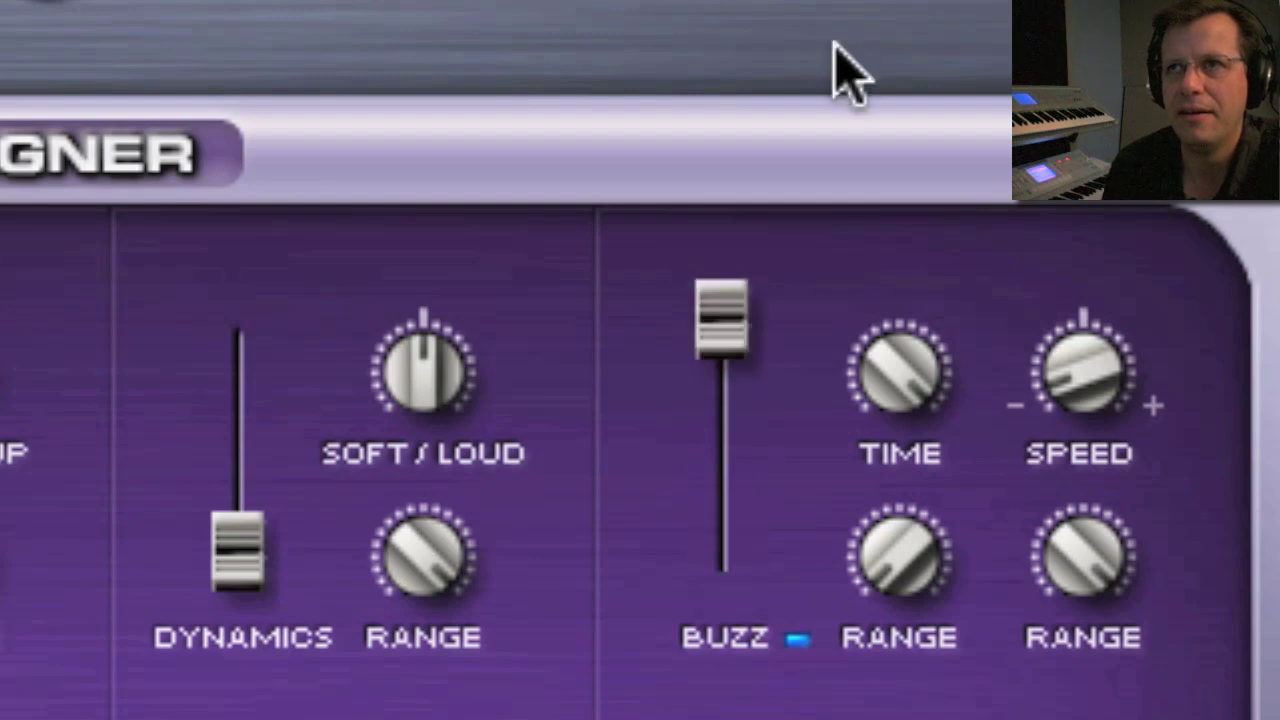
drag(721, 318, 721, 550)
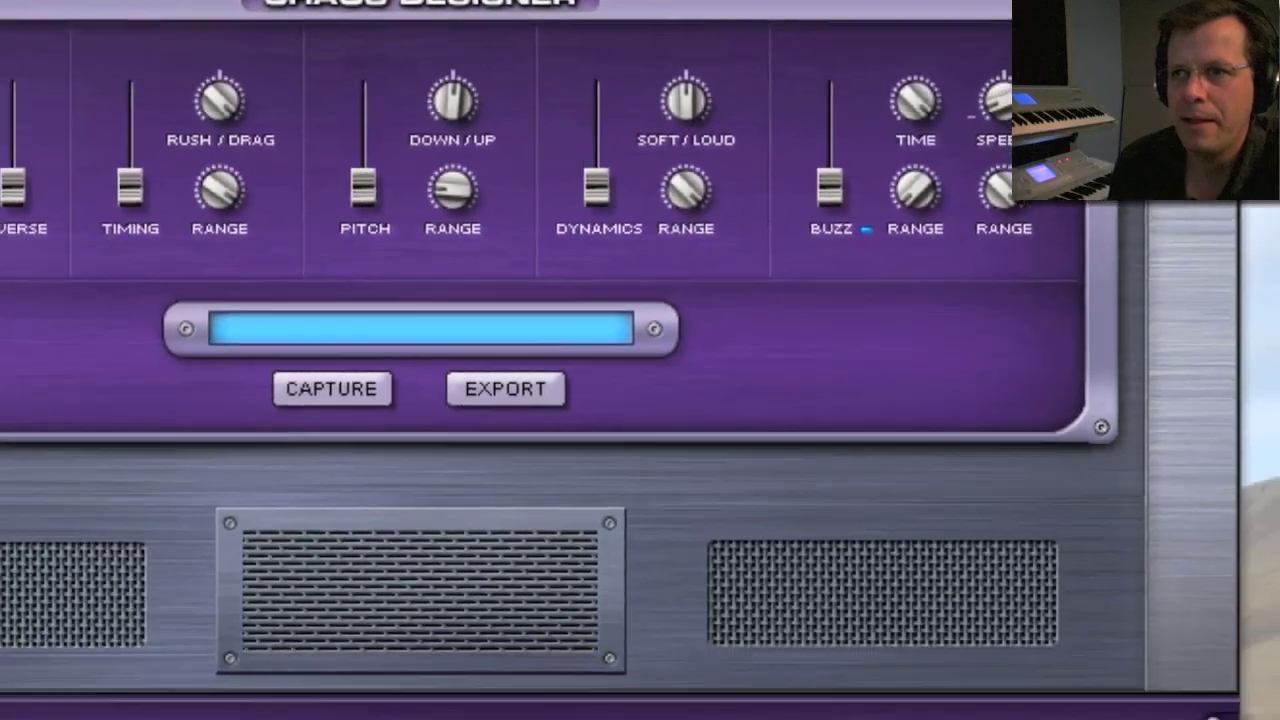
- Start MIDI Learn with the Learn Control option, and choose the Chaos Designer's Pattern slider as the control to learn
click(1072, 451)
mouse_move(1129, 716)
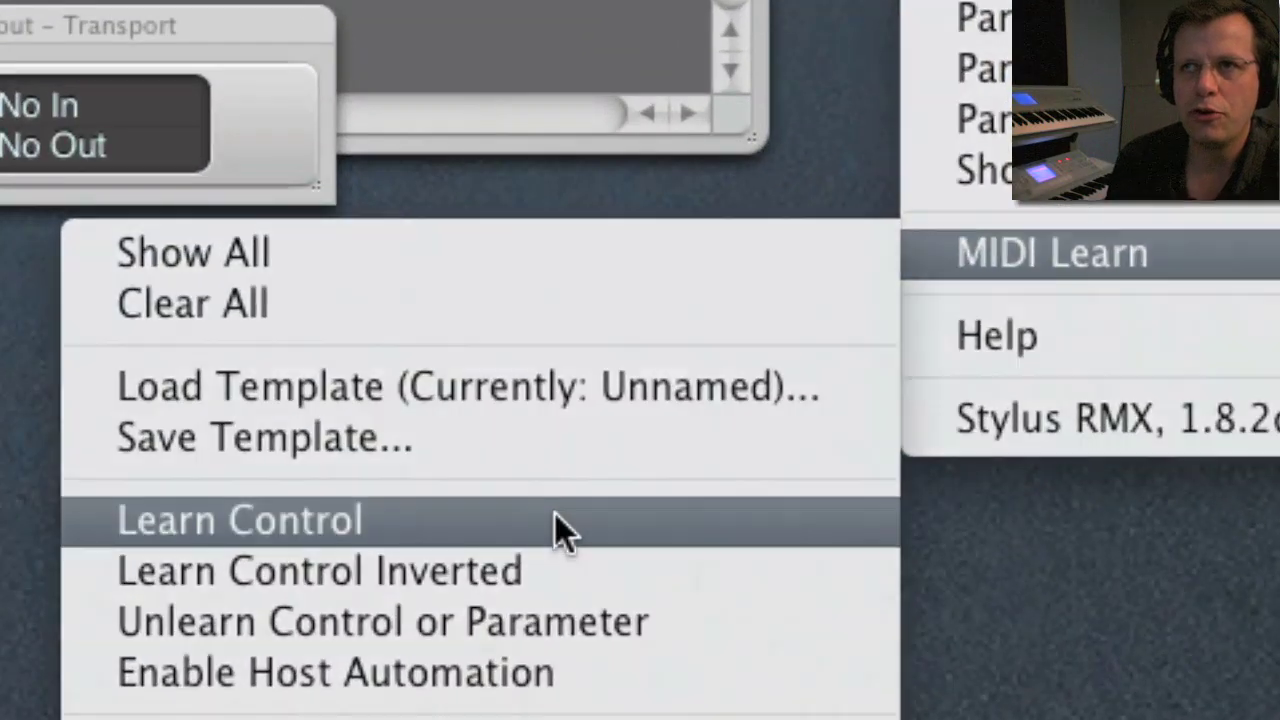
click(918, 585)
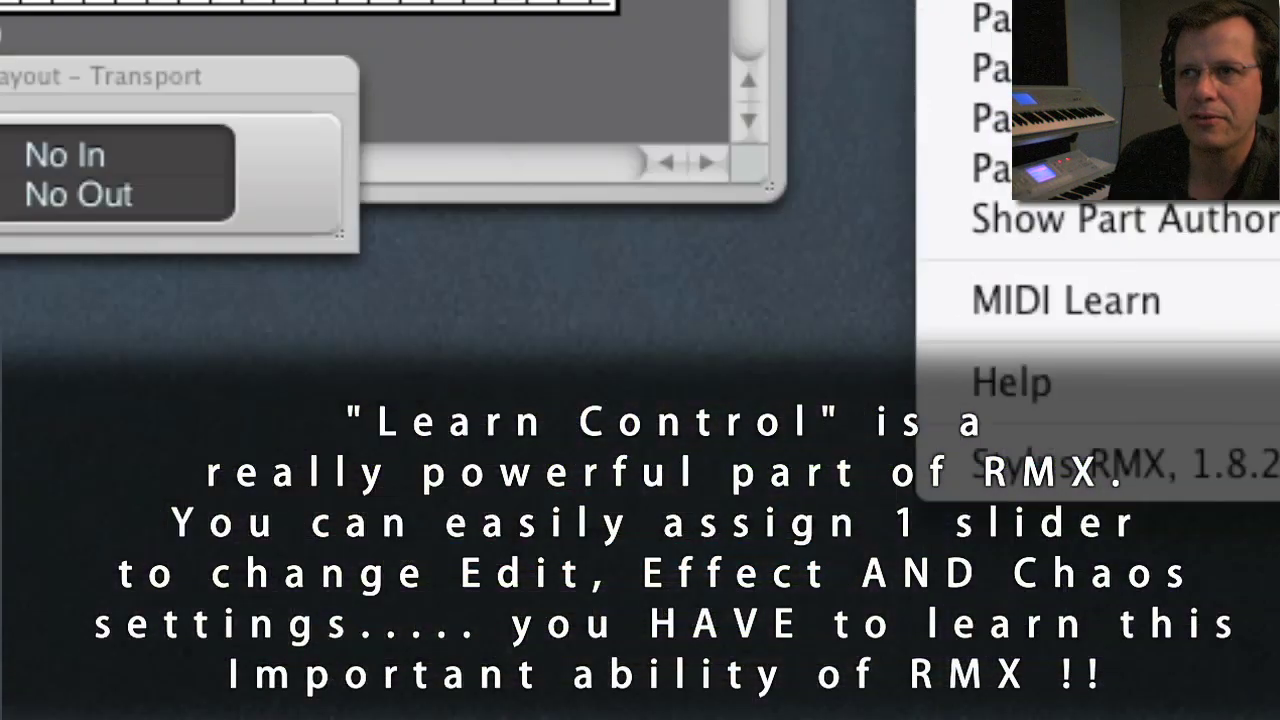
mouse_move(1095, 252)
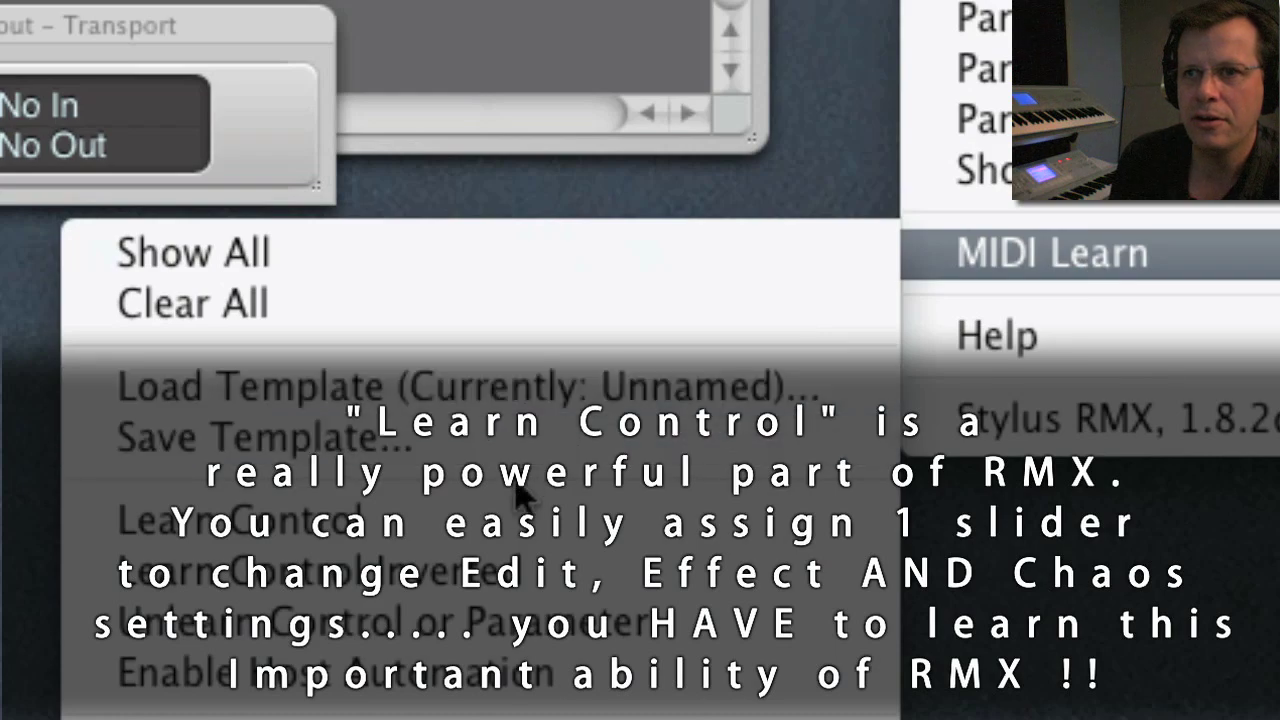
click(530, 516)
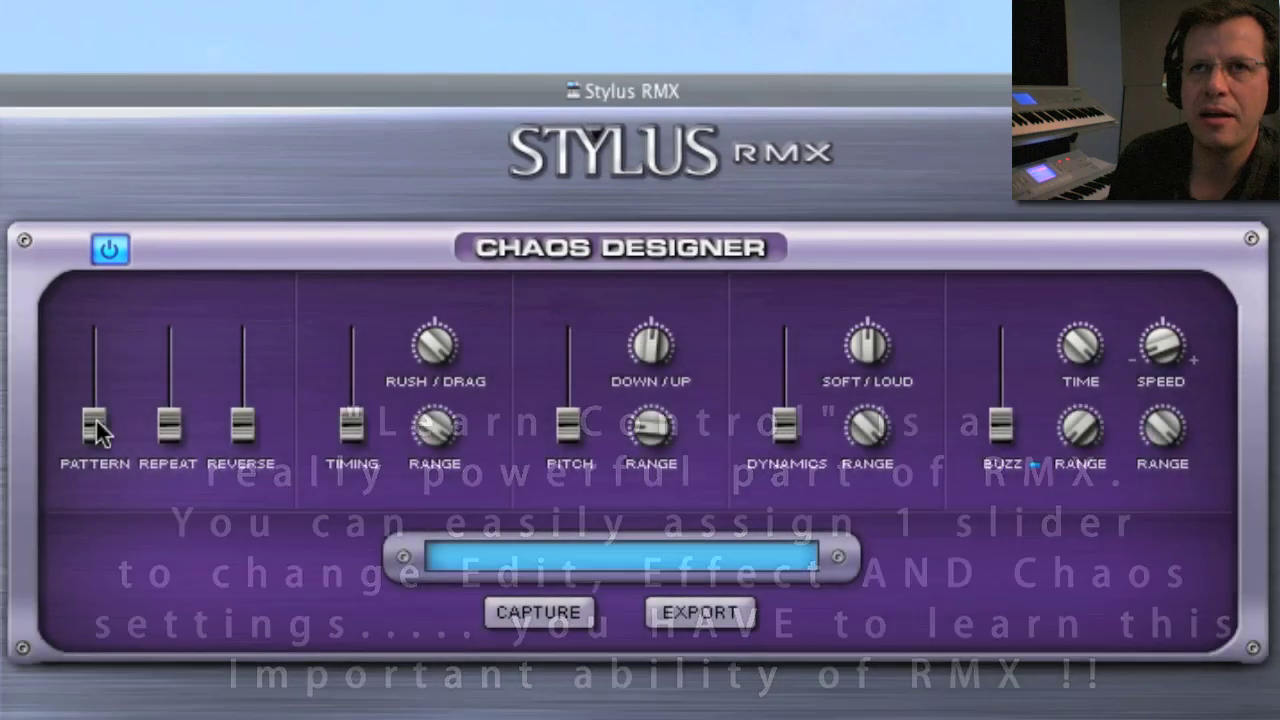
drag(97, 424, 95, 398)
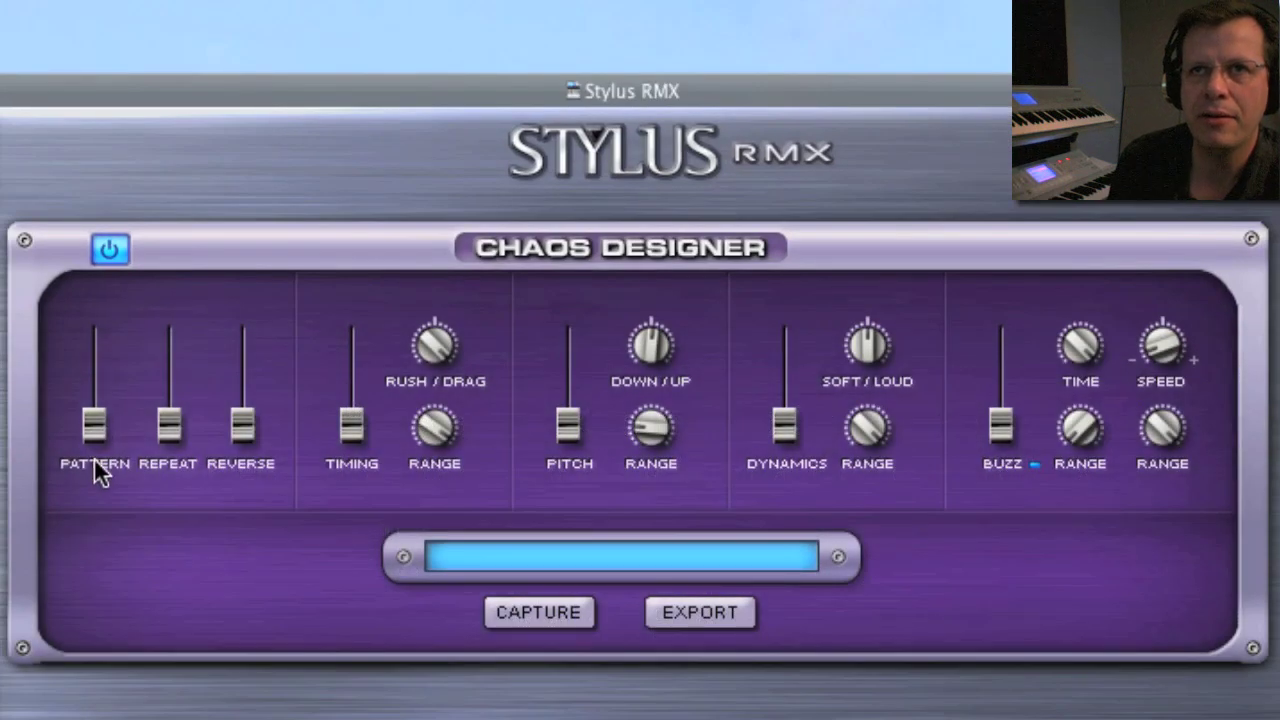